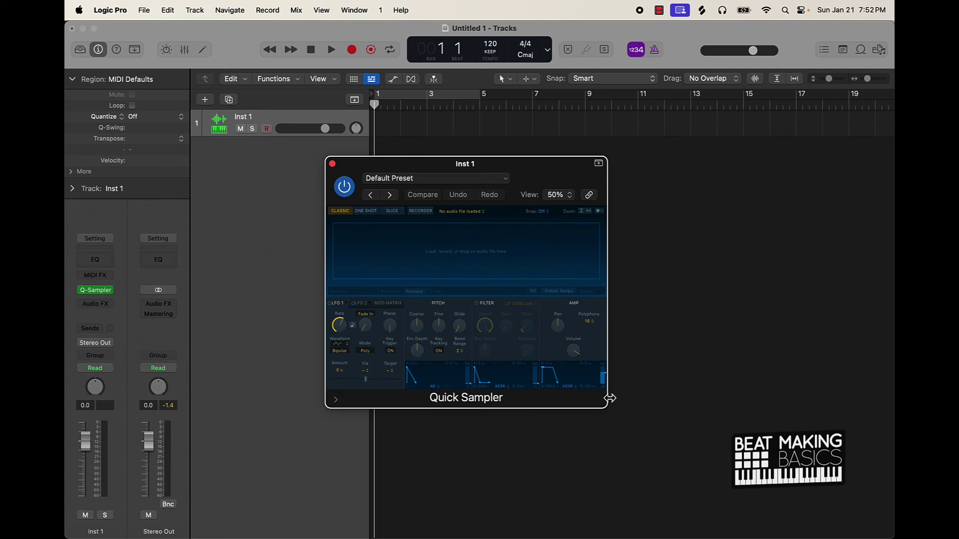
- Enlarge and reposition the Quick Sampler window at 86% view, and load Kick A.wav into it from the Rap Lords search results in Finder
left_click_drag(610, 402, 813, 398)
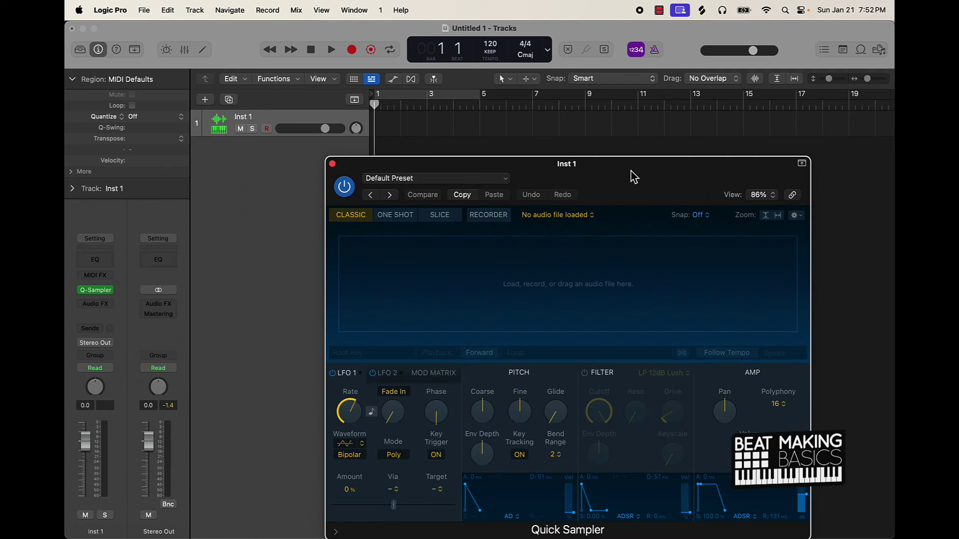
left_click_drag(631, 169, 560, 107)
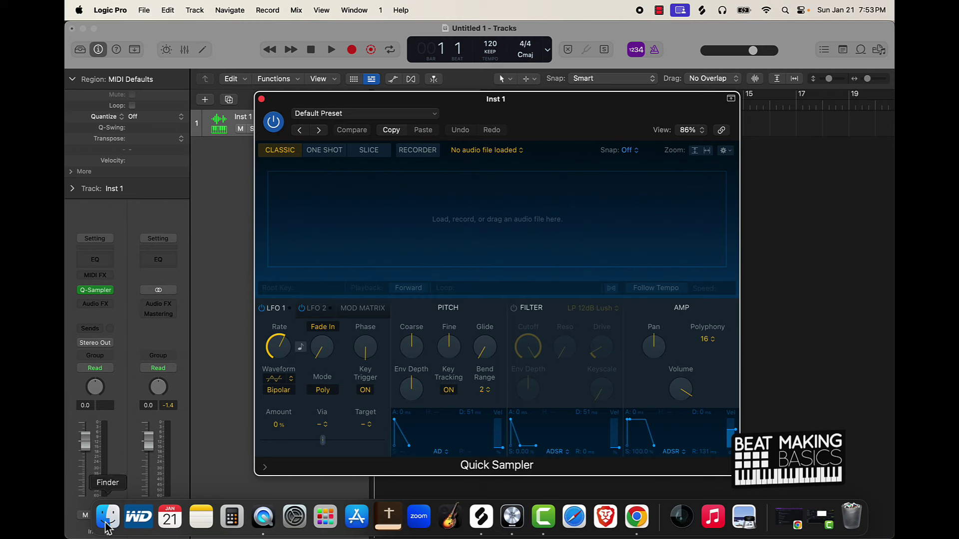
left_click(109, 527)
scroll(118, 160, "up", 10)
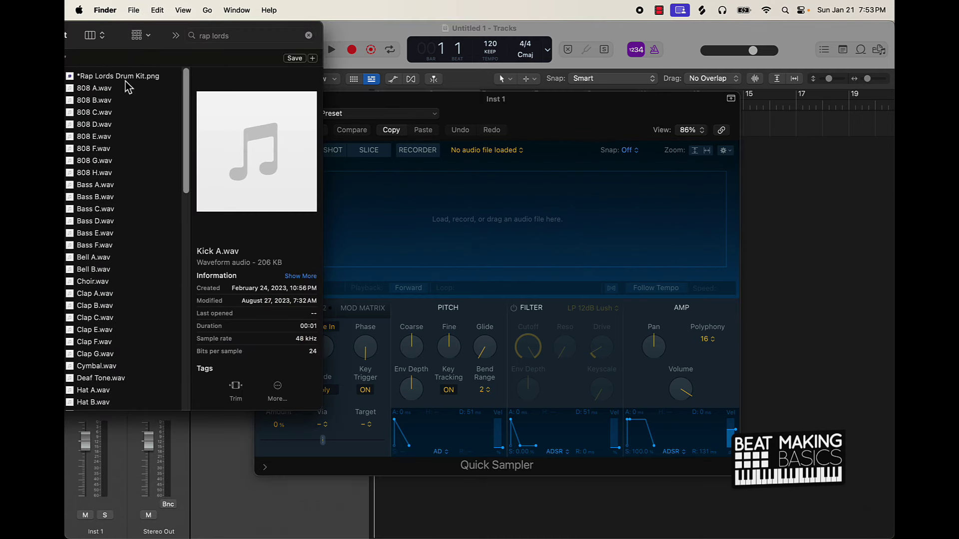
scroll(101, 140, "down", 15)
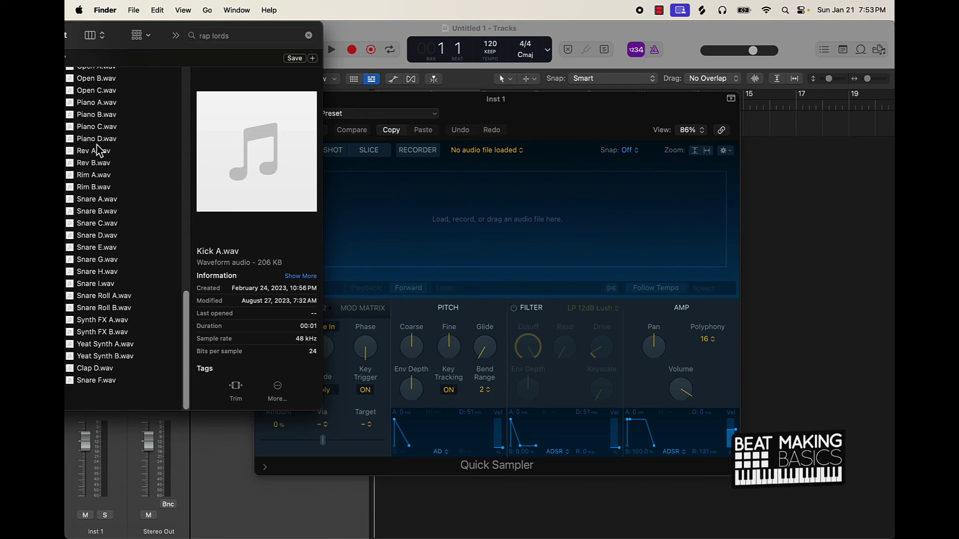
scroll(98, 155, "up", 5)
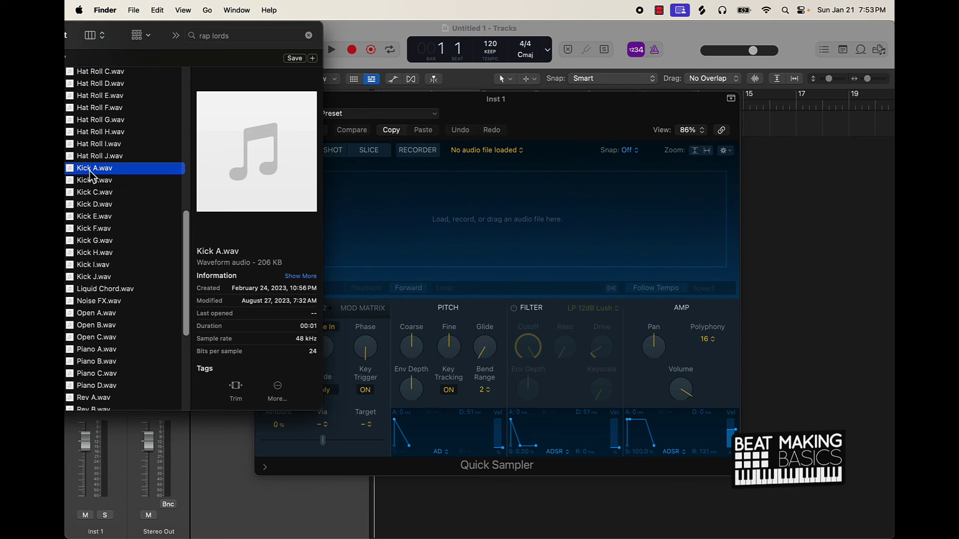
left_click_drag(91, 172, 414, 238)
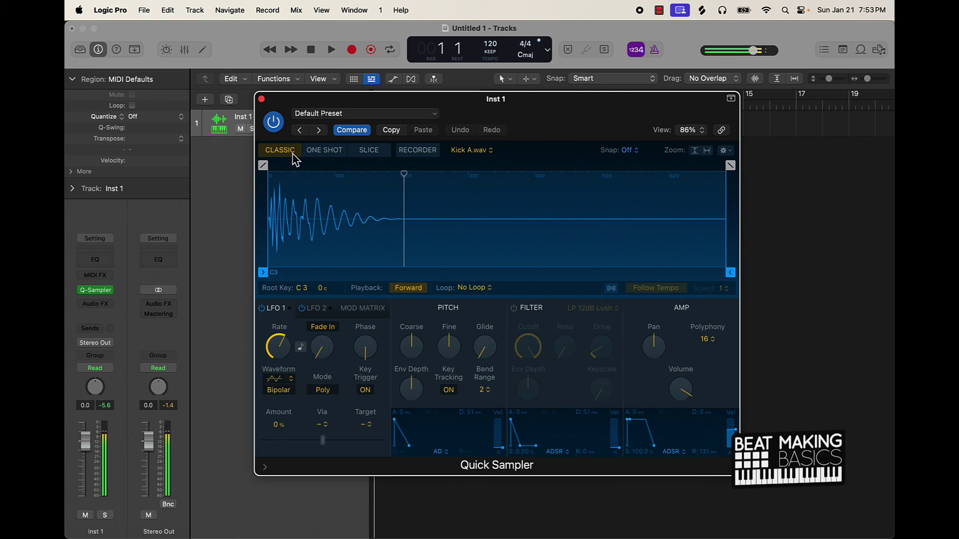
- Show the Musical Typing window as a piano keyboard, widen it to the full key range and place it below the sampler controls
key("super+k")
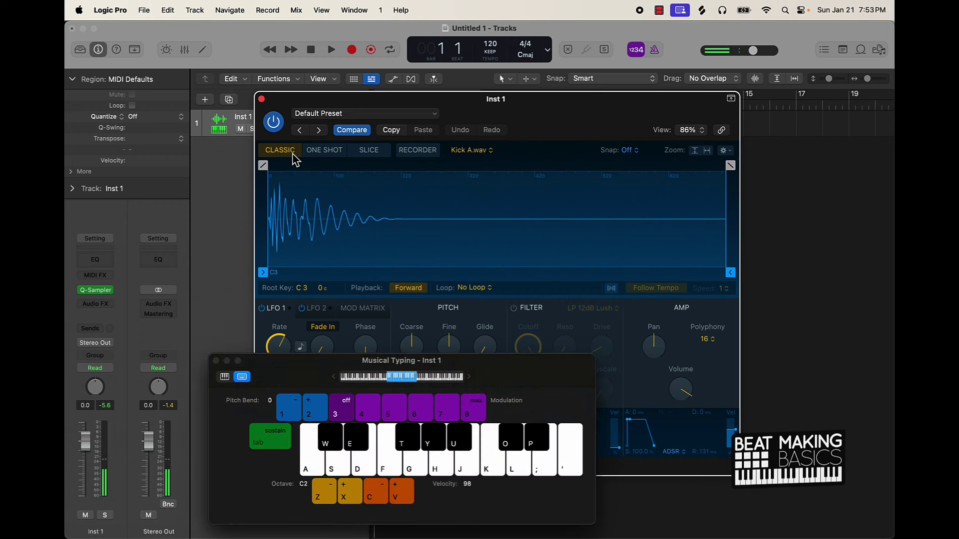
left_click(224, 377)
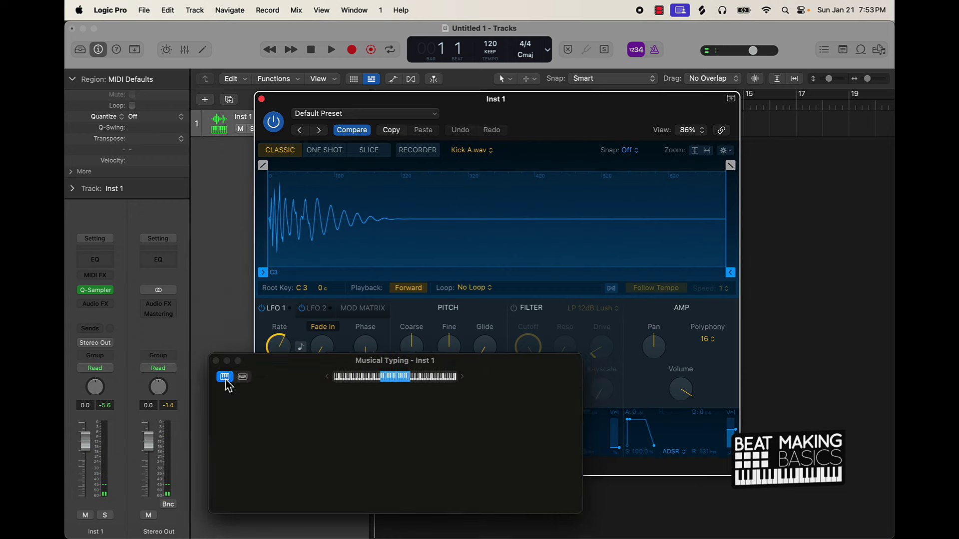
left_click_drag(474, 386, 746, 389)
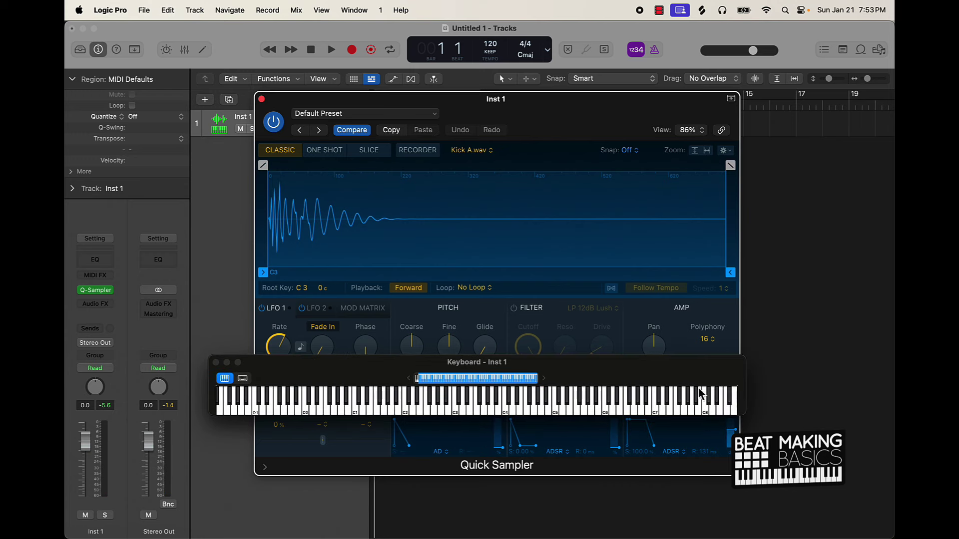
left_click_drag(683, 384, 682, 482)
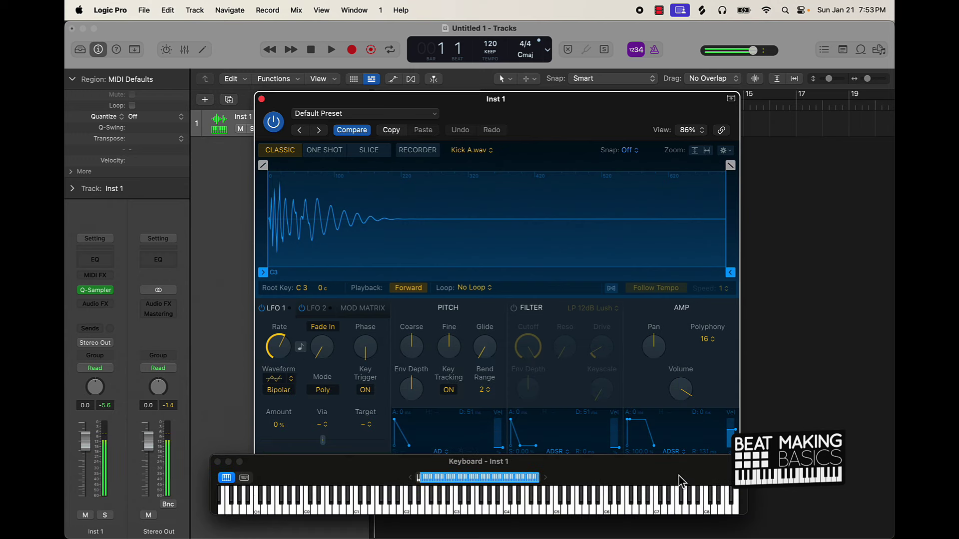
- Trim the kick sample's end marker to just past the decaying waveform and add a fade-out across the tail
left_click(552, 287)
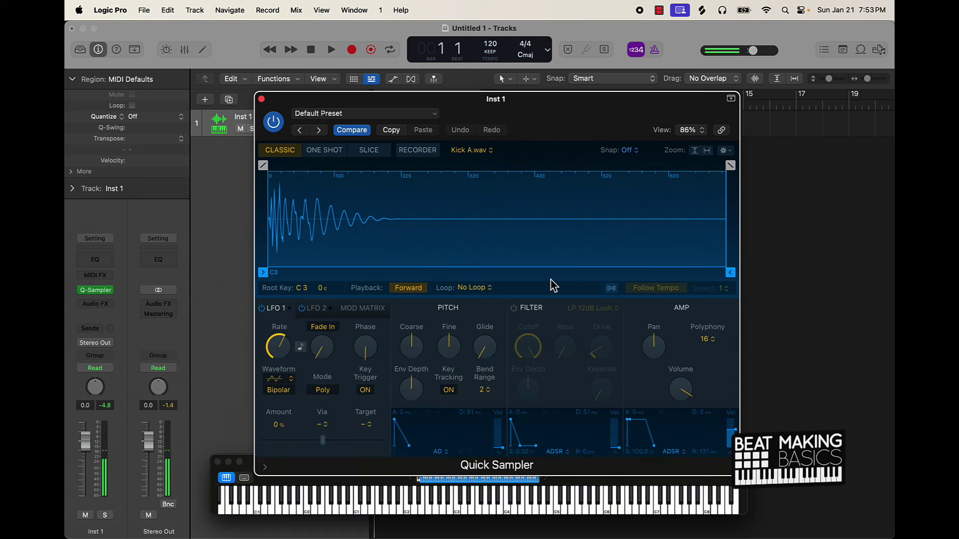
left_click_drag(730, 272, 428, 272)
left_click_drag(432, 168, 355, 166)
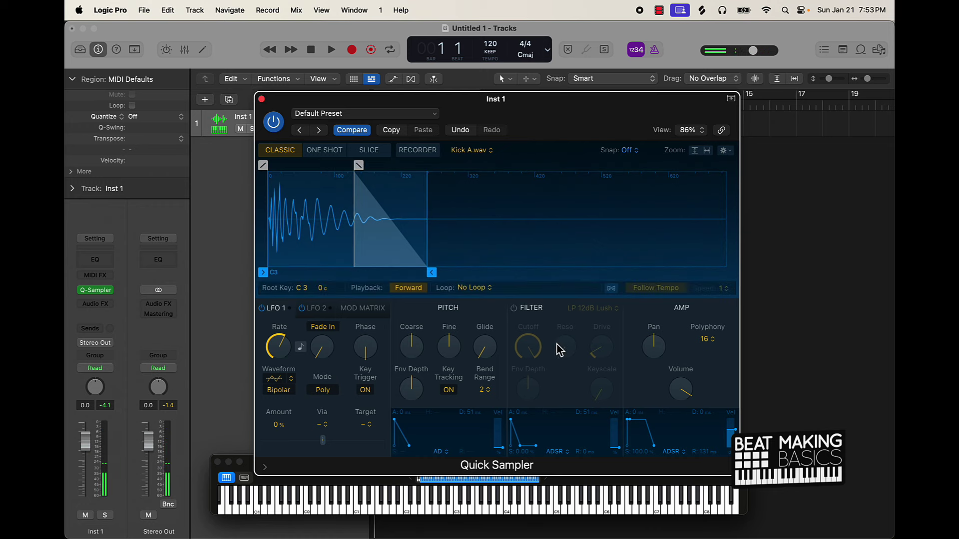
- Enable Quick Sampler's LP 12dB Lush filter and raise its Reso and Drive for the kick
left_click(513, 308)
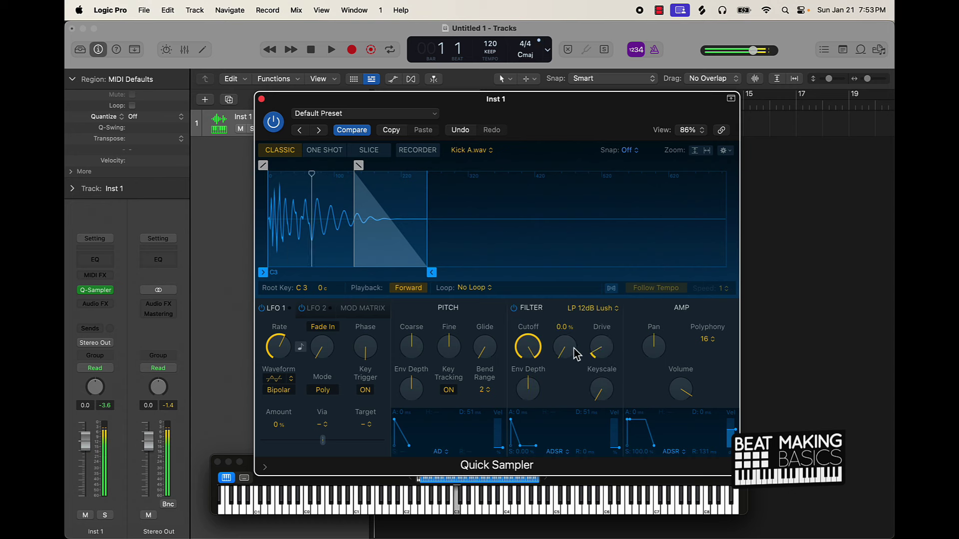
left_click_drag(614, 353, 565, 325)
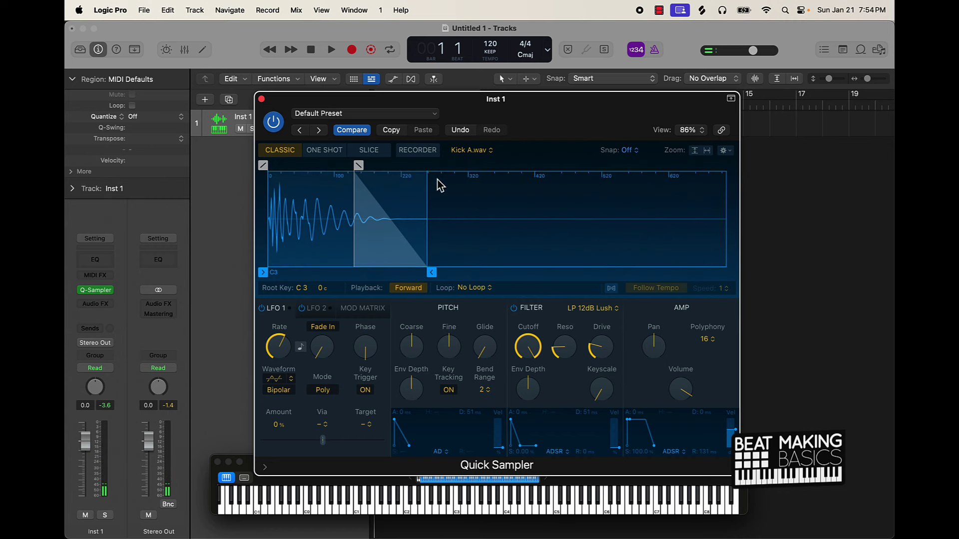
- Save the edited kick as a Quick Sampler preset named "Hard Rap Lord Kick 2" and close the plug-in window
left_click(338, 114)
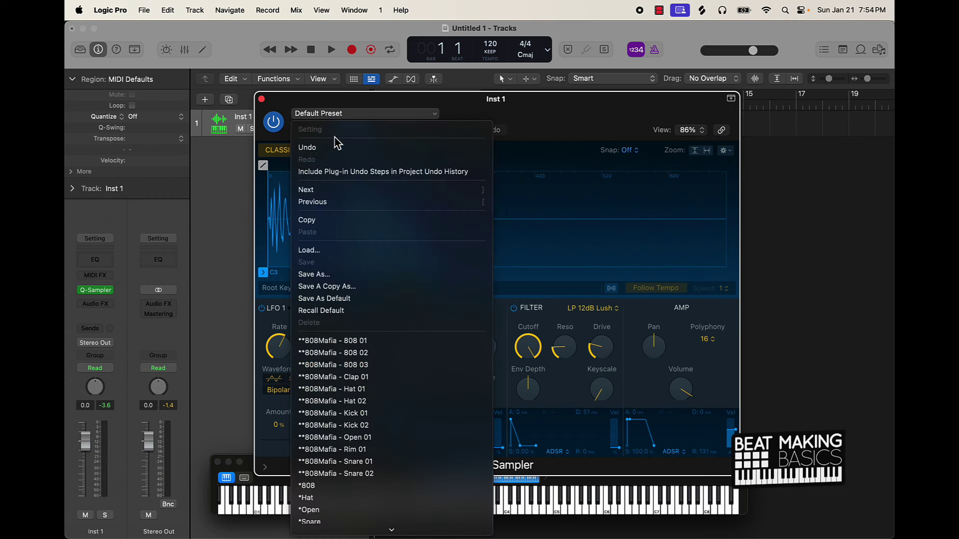
left_click(349, 278)
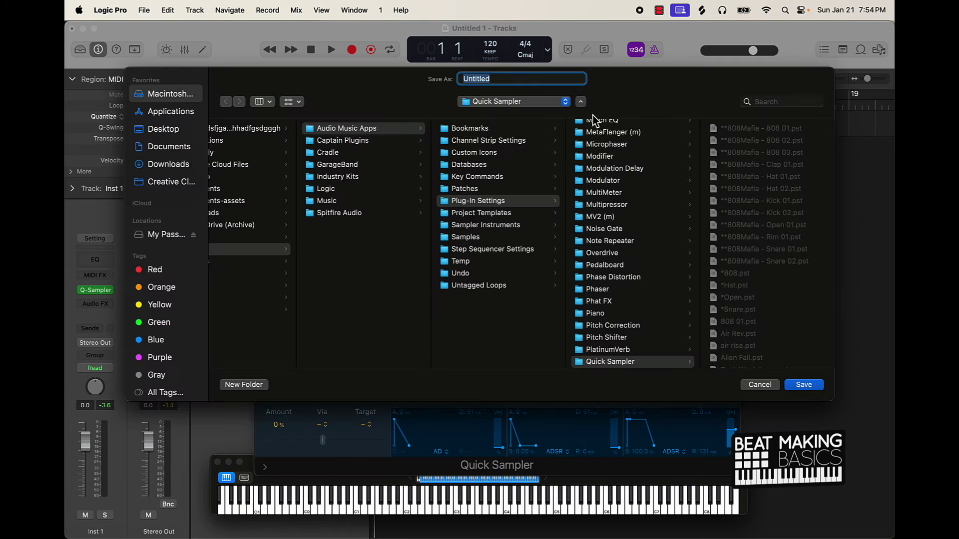
type("Hard Rap Lord Kick 2")
key("Return")
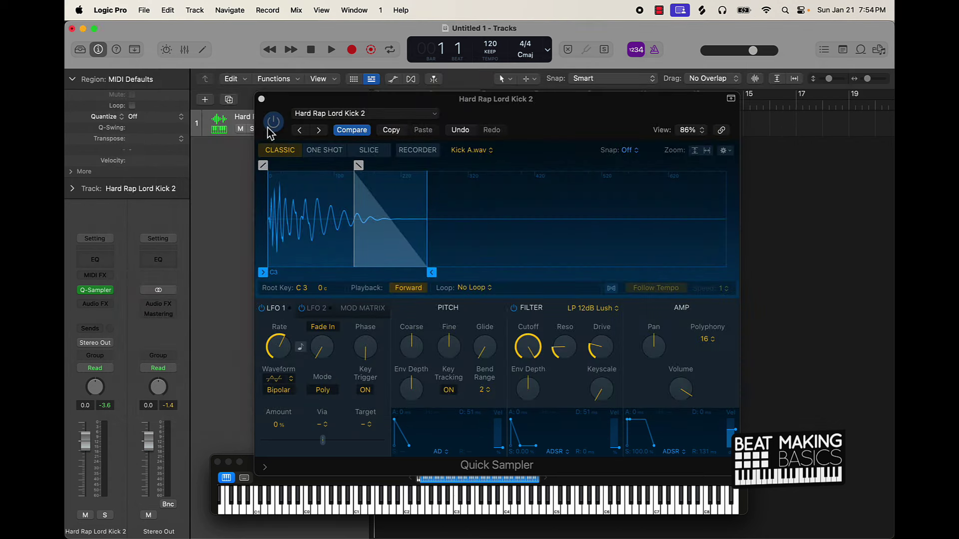
left_click(262, 100)
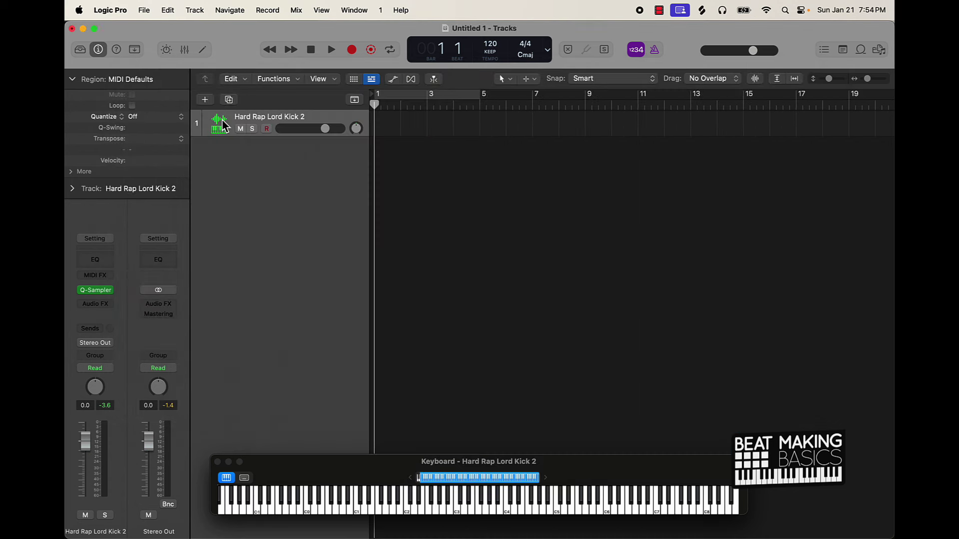
- Create a second Quick Sampler track and load the Hard Rap Lords Kick preset, comparing it with Hard Trap Kick 01
left_click(206, 101)
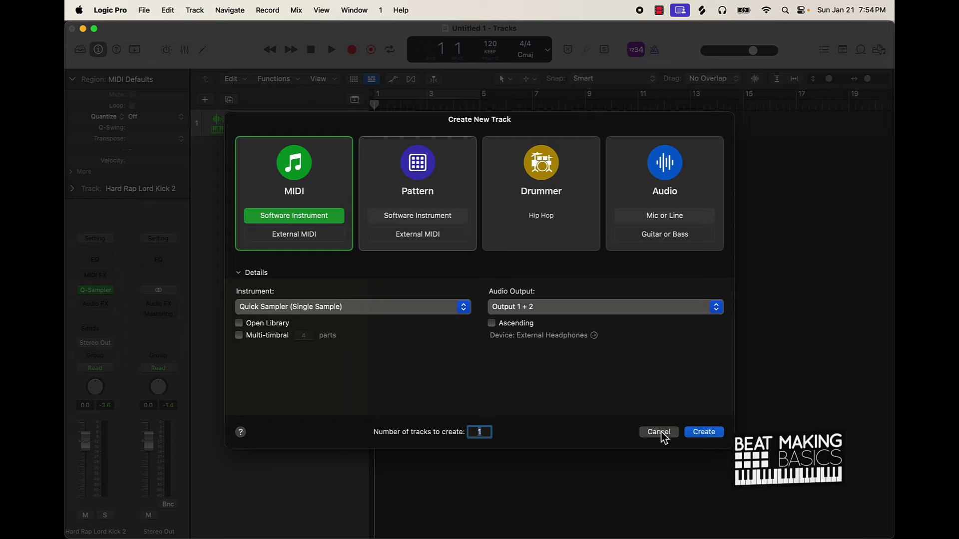
left_click(717, 437)
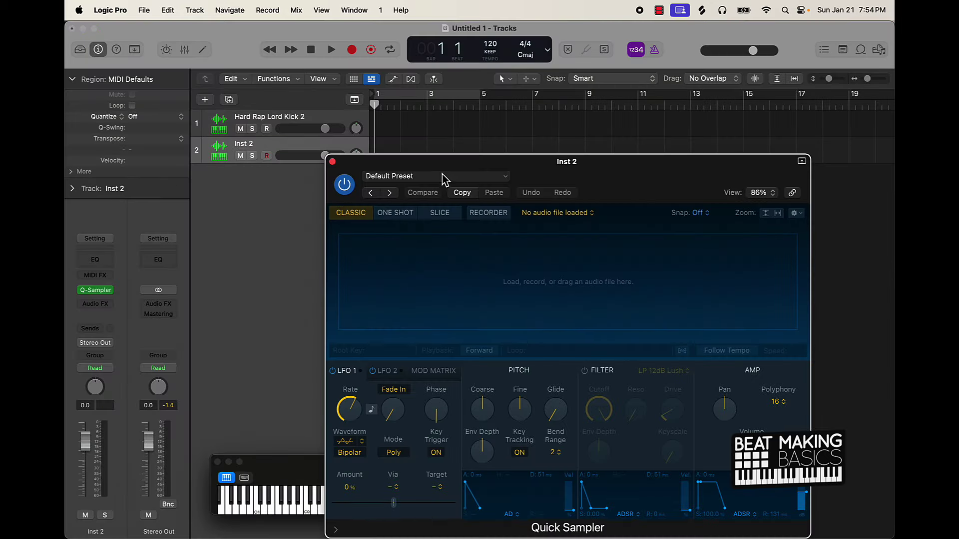
left_click(443, 178)
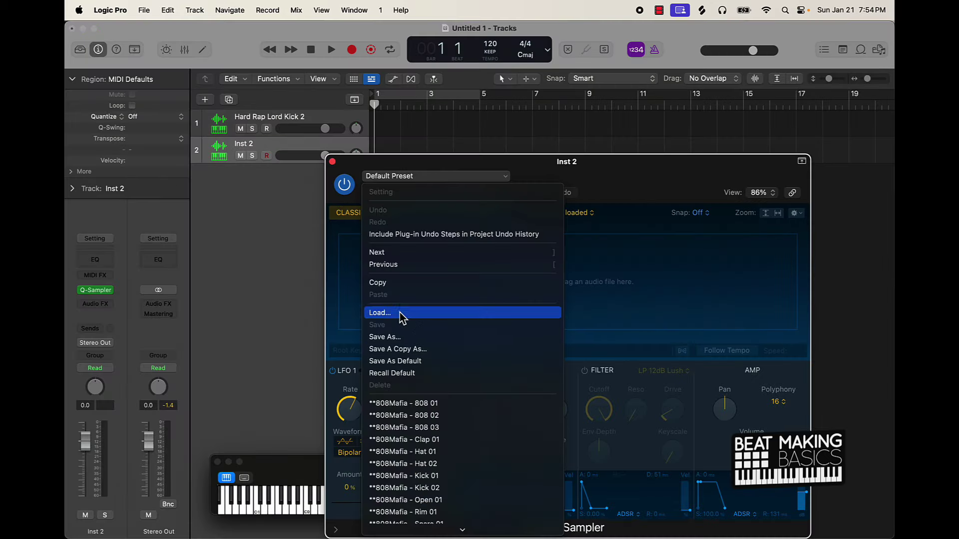
scroll(458, 416, "down", 10)
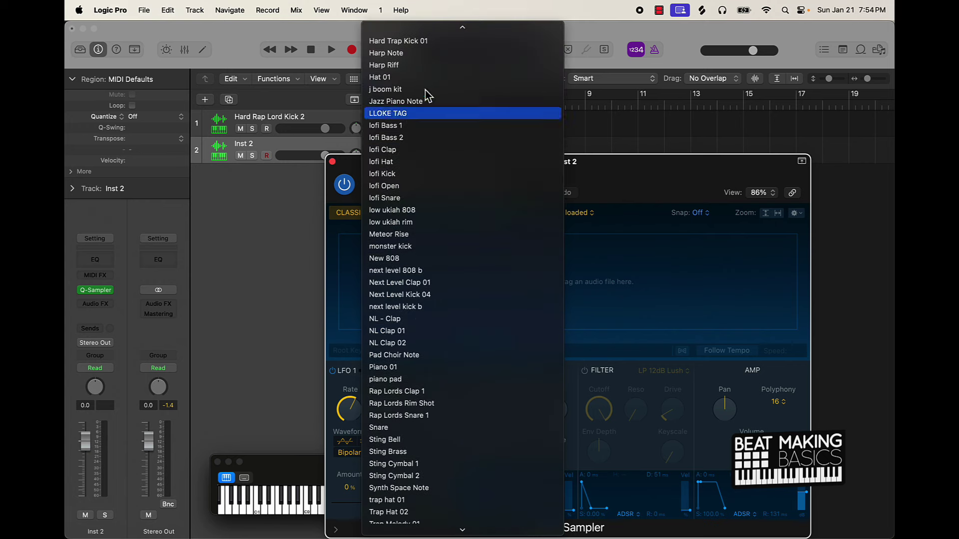
scroll(427, 185, "down", 3)
scroll(423, 149, "up", 10)
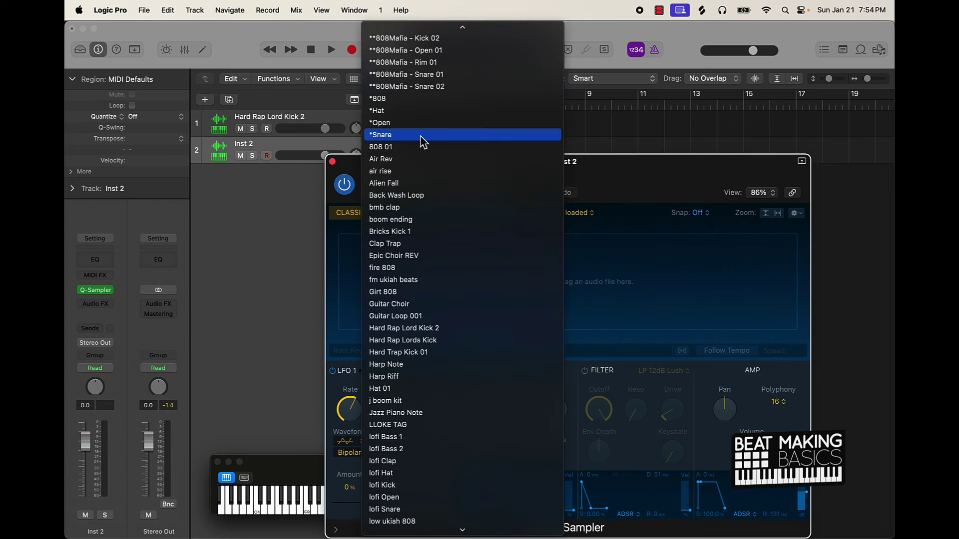
scroll(407, 327, "down", 10)
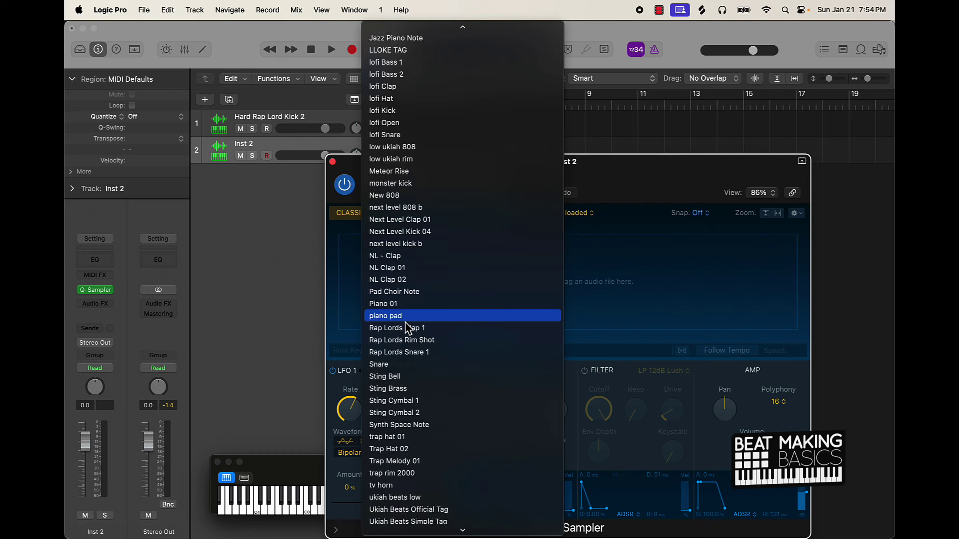
scroll(407, 327, "up", 3)
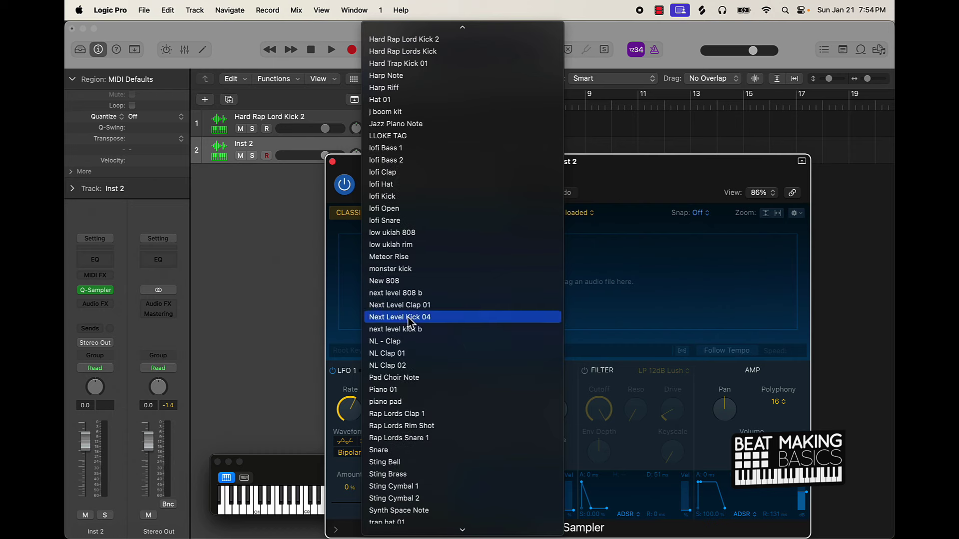
left_click(437, 52)
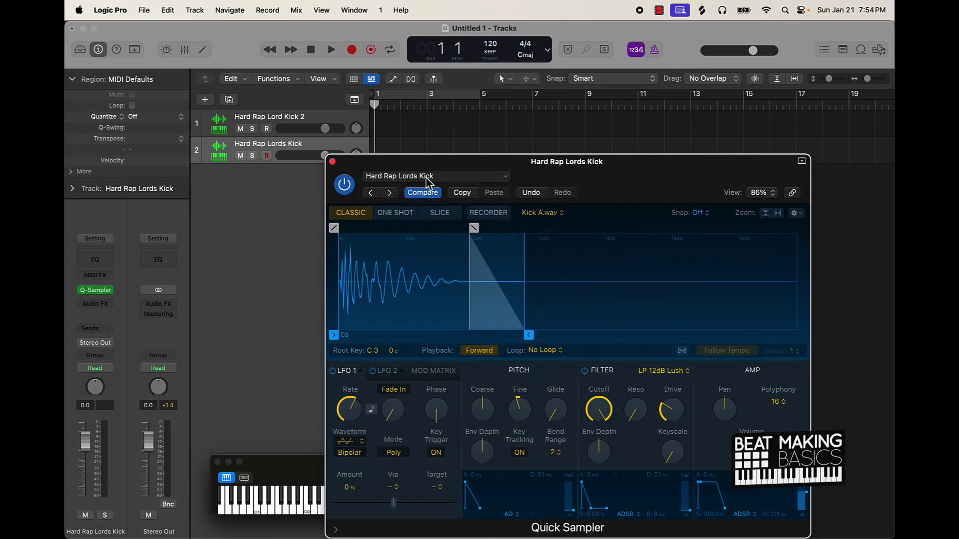
left_click(390, 193)
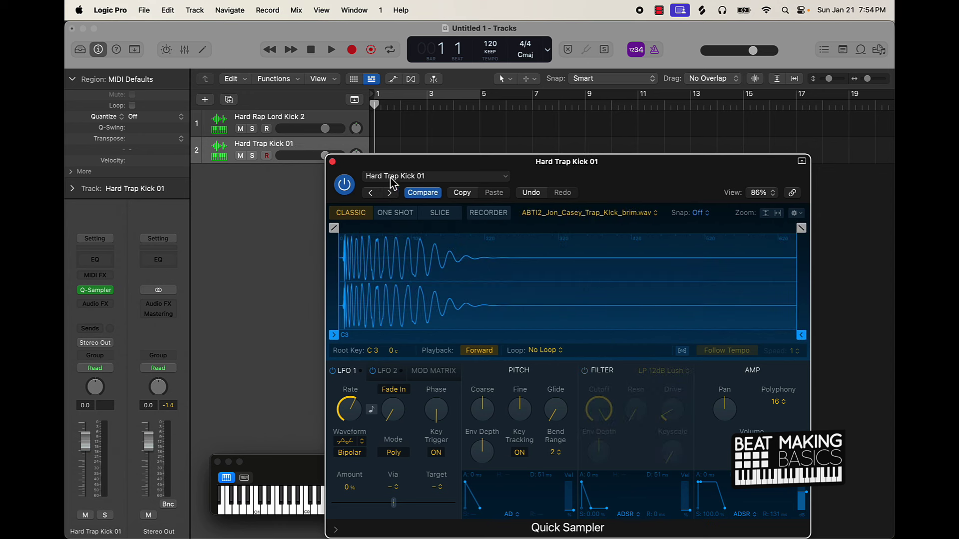
left_click(370, 194)
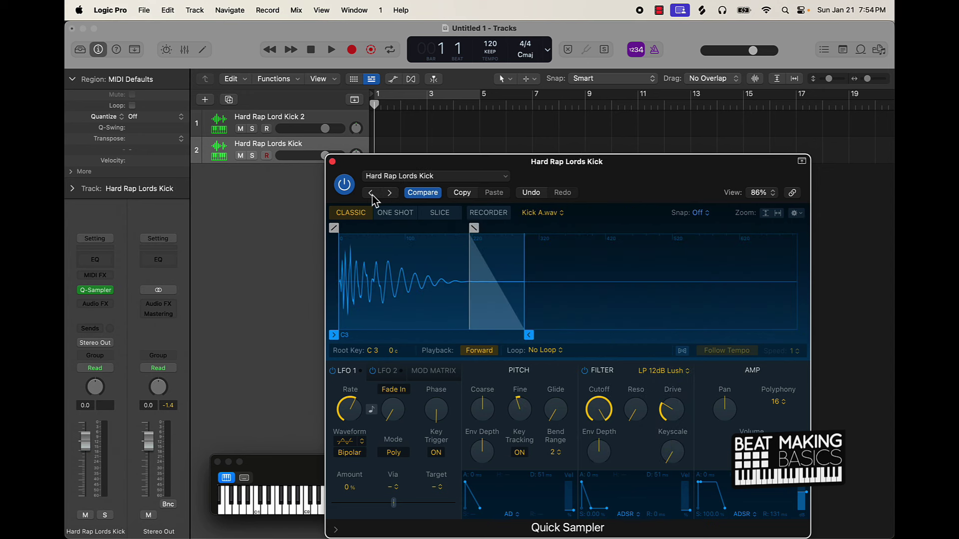
- Close the sampler window and delete the Hard Rap Lords Kick track
left_click(332, 162)
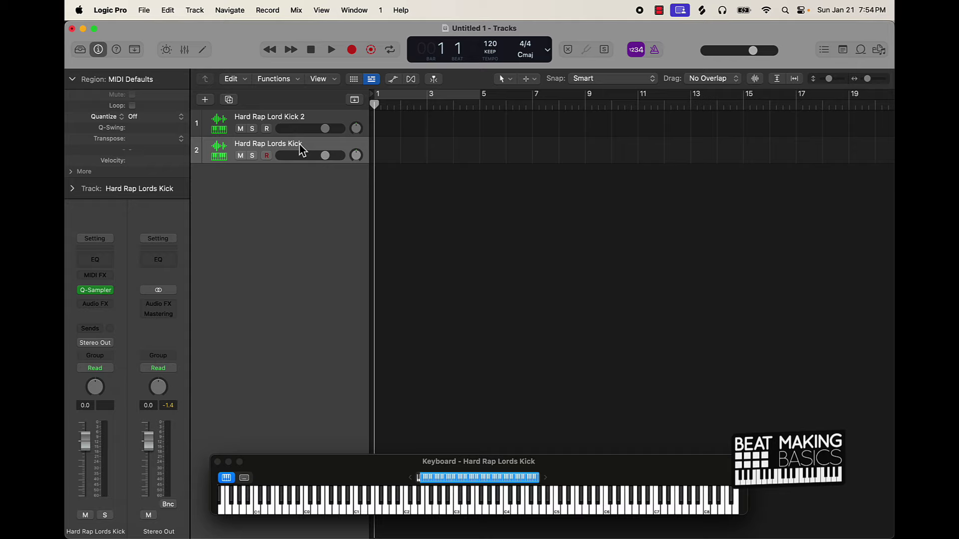
key("super+BackSpace")
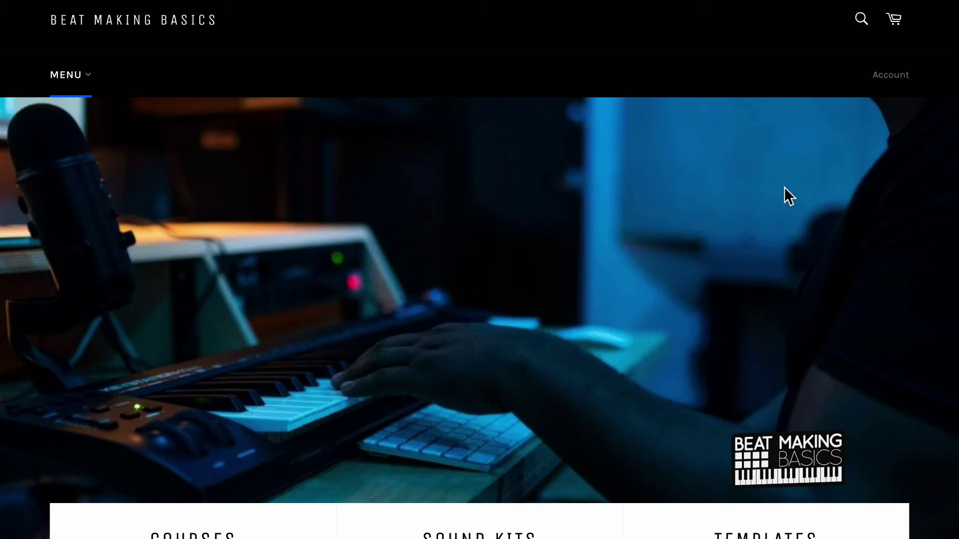
- Switch to the Beat Making Basics website, open the Beat Making Master Bundle from the courses and view its second product image
scroll(746, 220, "down", 5)
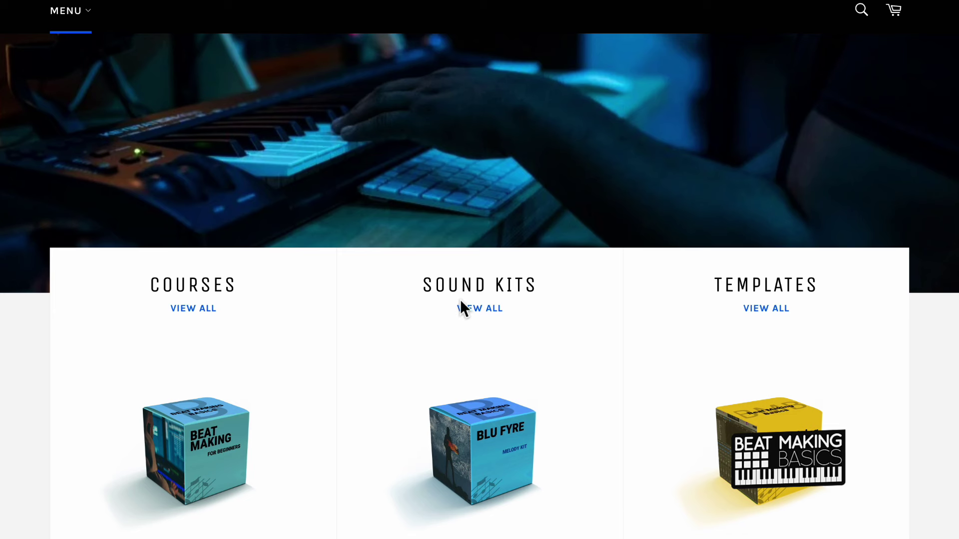
scroll(720, 313, "down", 2)
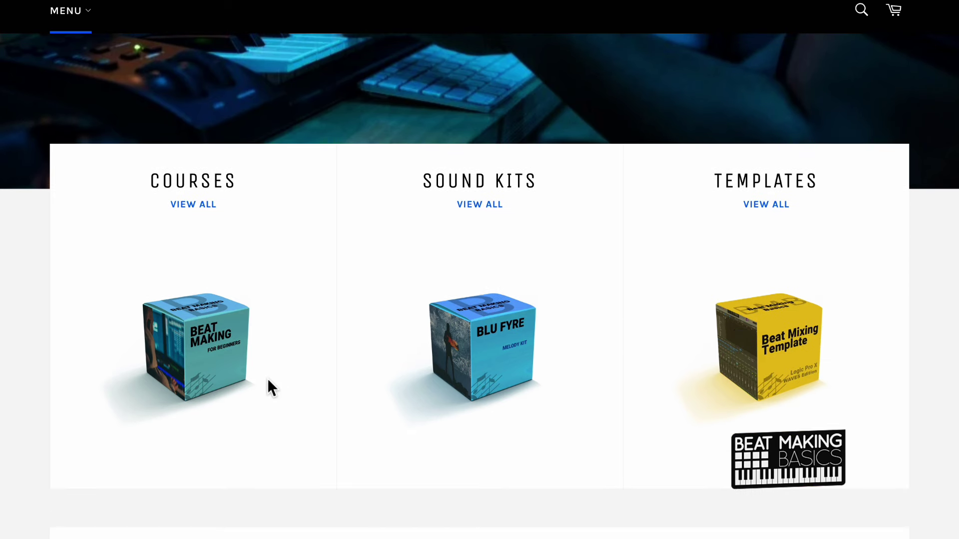
left_click(210, 364)
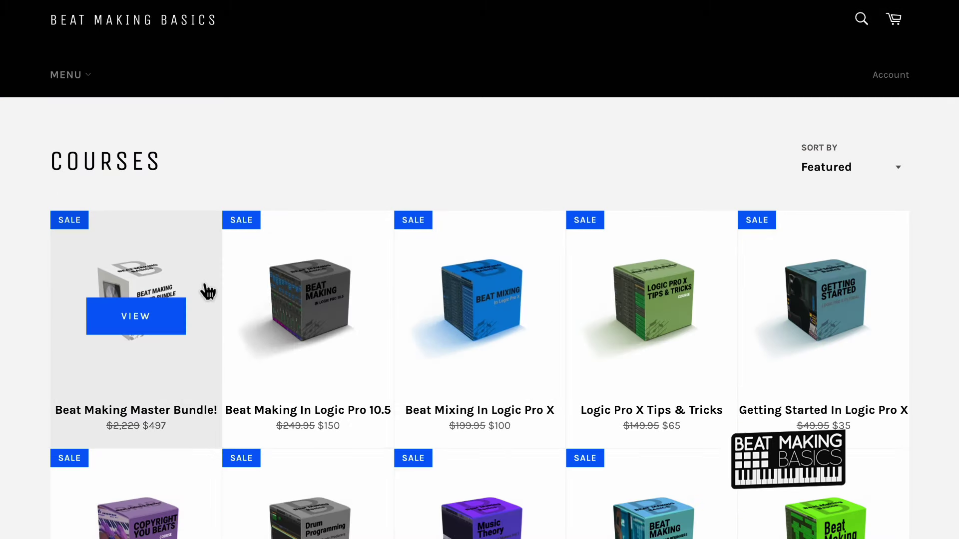
left_click(172, 287)
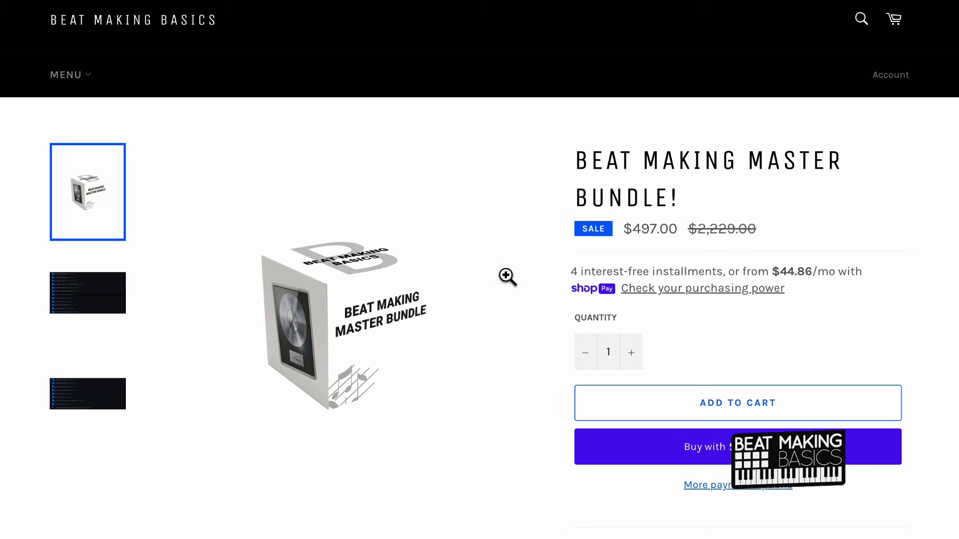
left_click(124, 304)
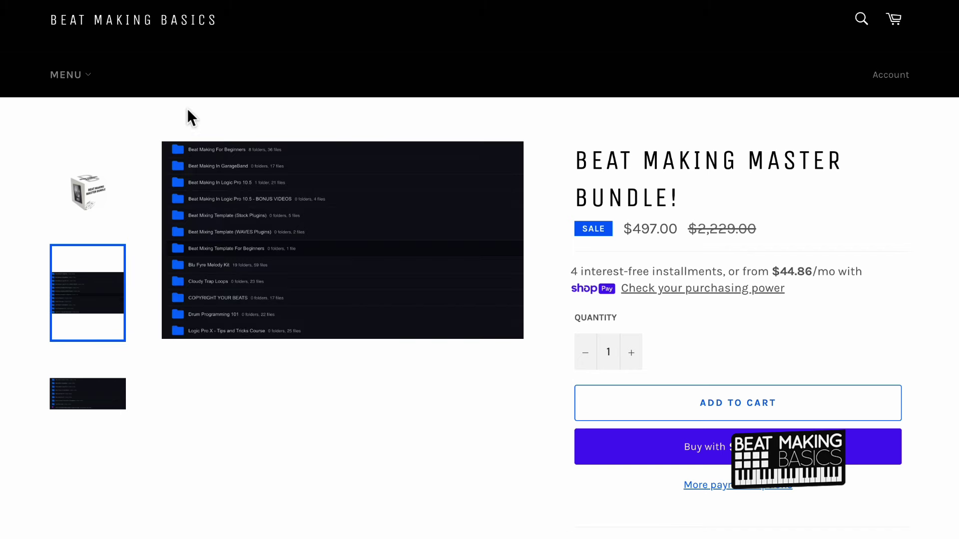
- View the bundle's third product image and read through the product description down to the payment information
left_click(97, 399)
scroll(402, 419, "down", 15)
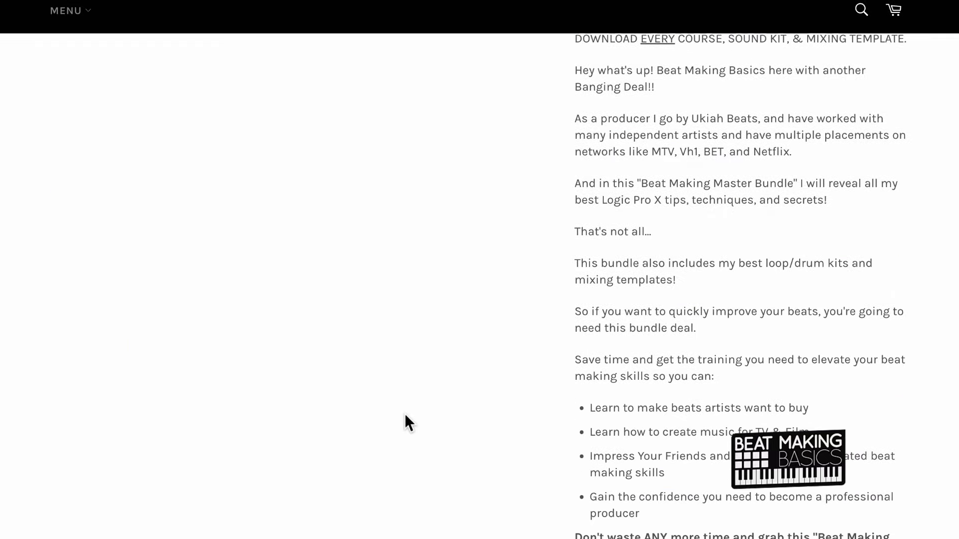
scroll(406, 414, "down", 18)
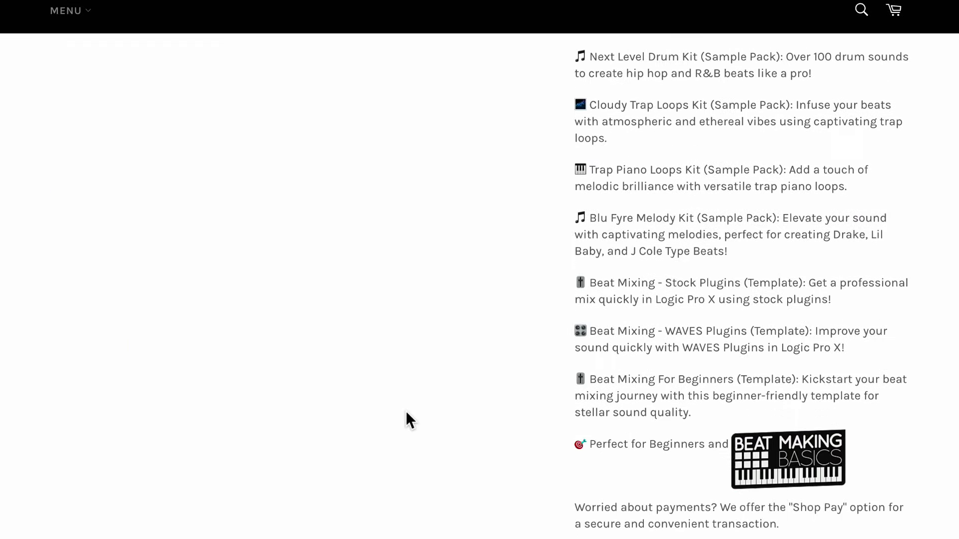
scroll(405, 421, "down", 2)
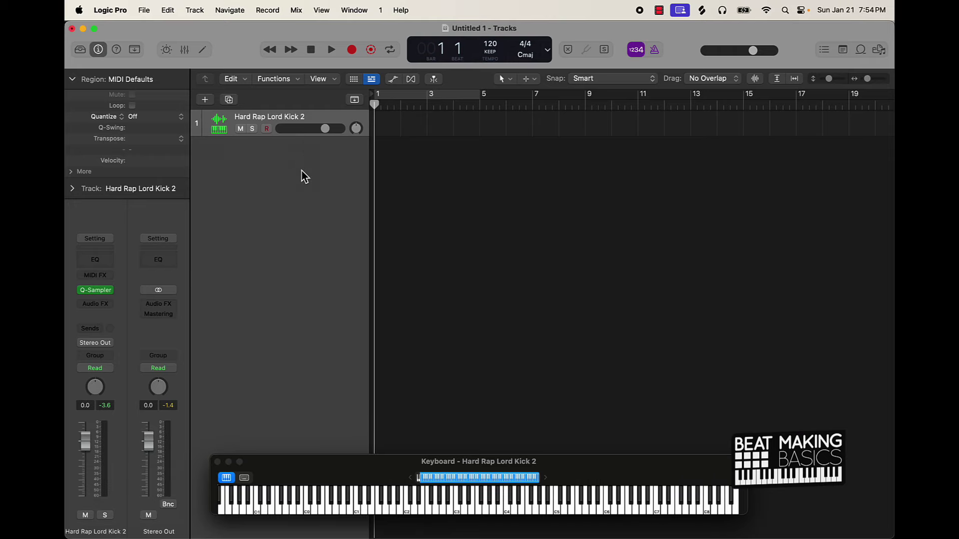
- Switch back to Logic Pro and replace the Hard Rap Lord Kick 2 track with a software instrument track using a stereo Sampler (Multi-Sample)
double_click(287, 156)
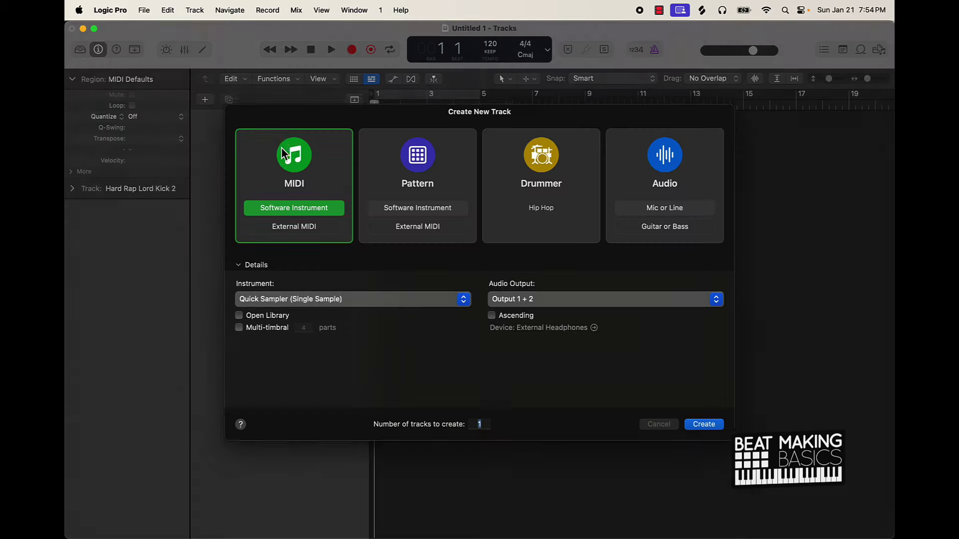
left_click(348, 312)
mouse_move(336, 340)
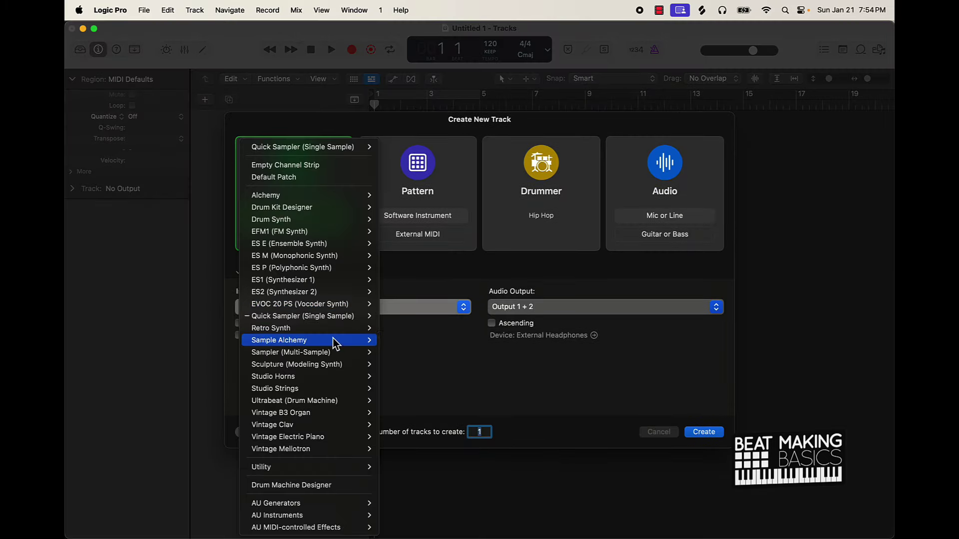
mouse_move(325, 357)
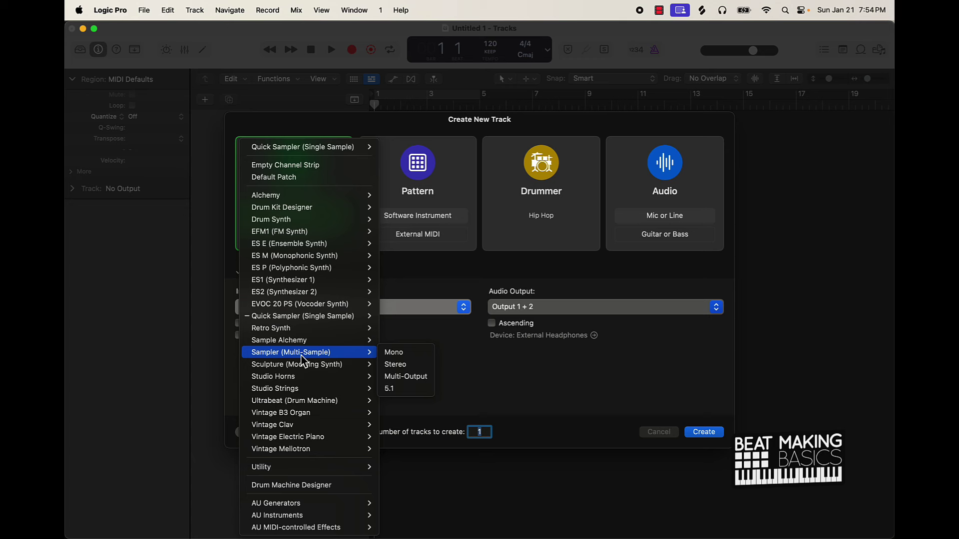
left_click(409, 365)
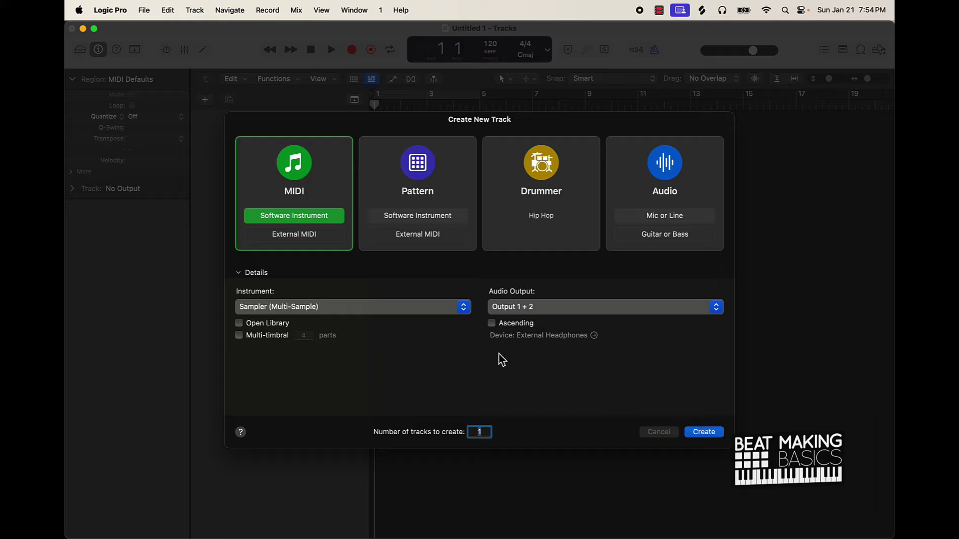
left_click(708, 435)
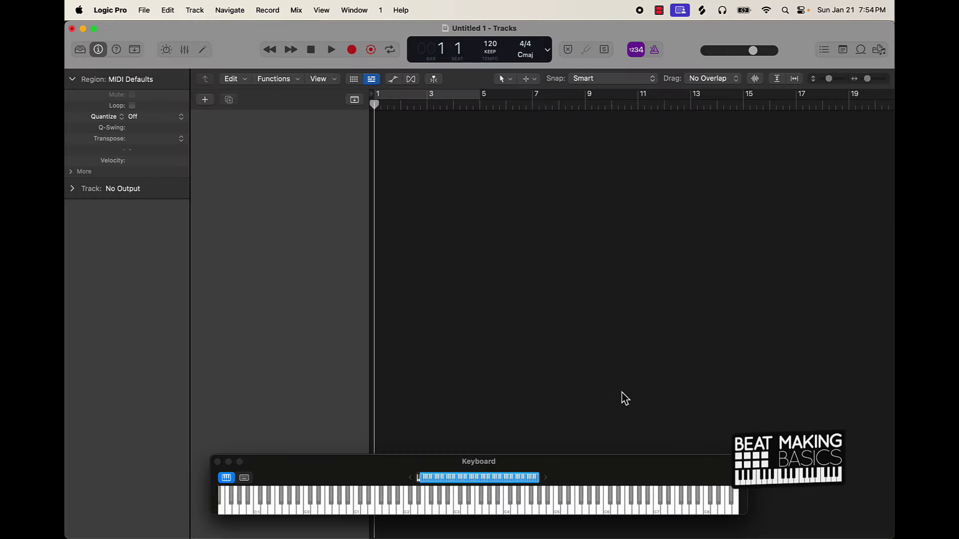
- Reposition the Sampler window and show its Zone and Mapping sections
left_click_drag(718, 112, 562, 57)
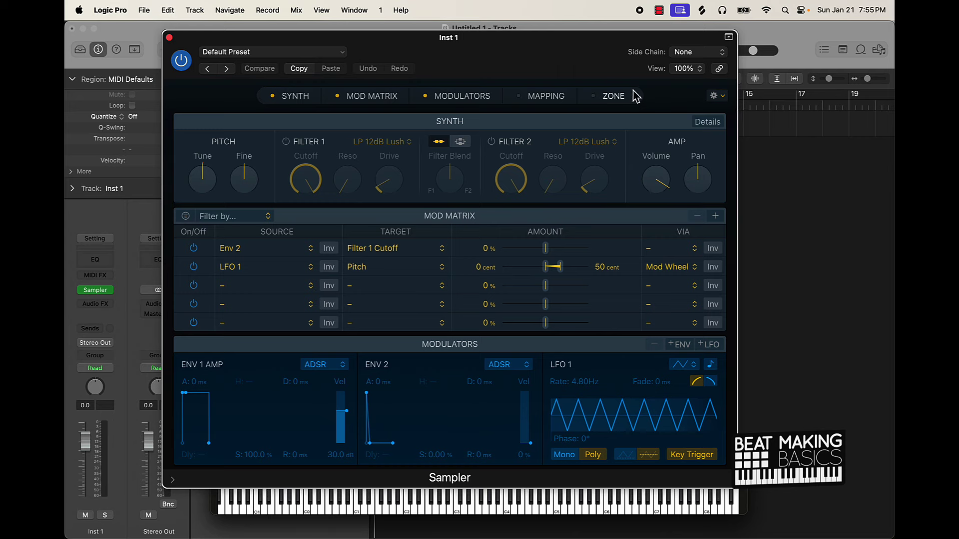
left_click(605, 97)
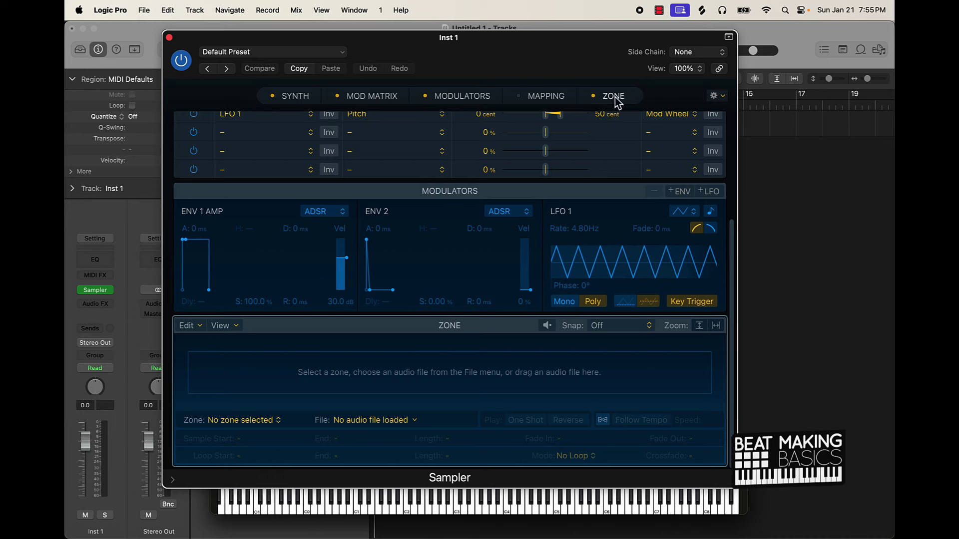
left_click(547, 98)
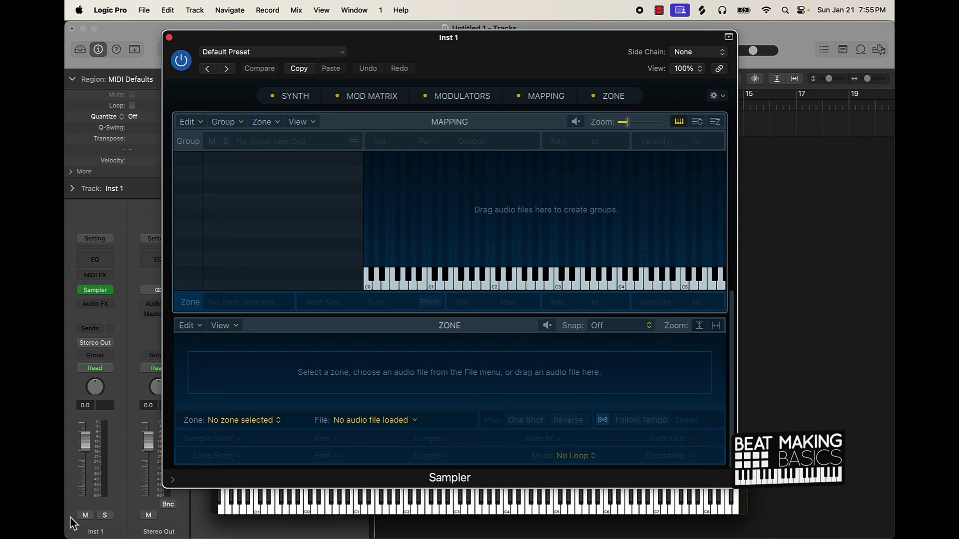
- Add Kick A.wav from the Finder sample folder to the Sampler mapping on key C1
left_click(107, 519)
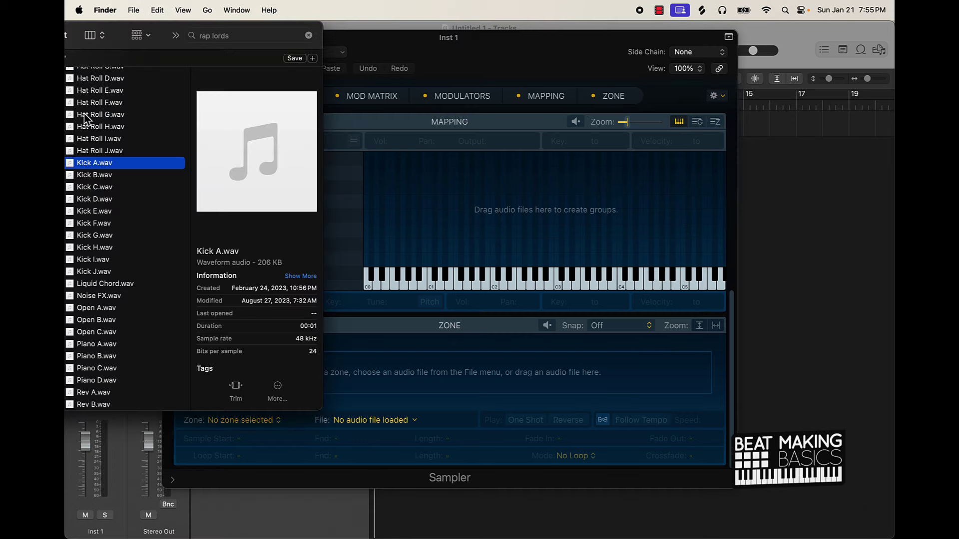
left_click_drag(95, 167, 581, 300)
left_click_drag(491, 292, 430, 294)
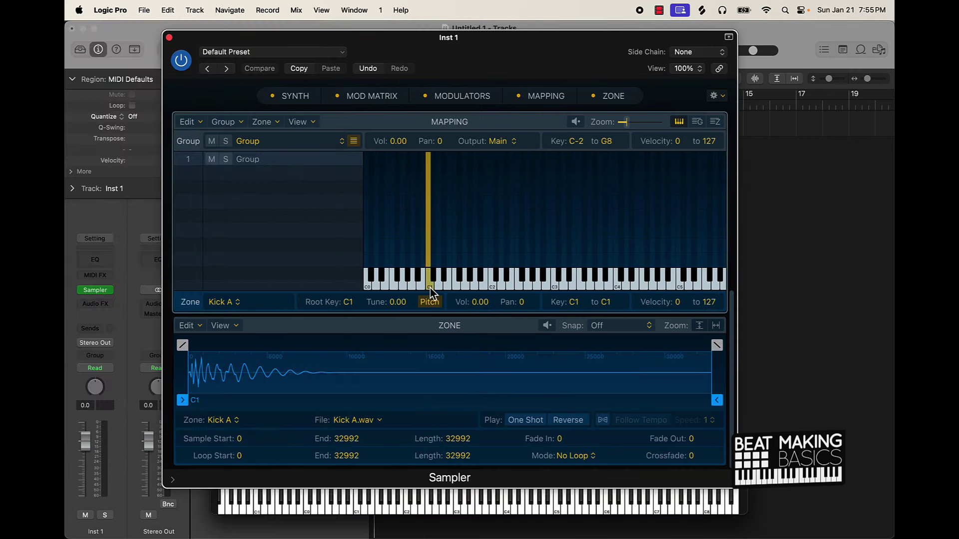
- Trim the Kick A zone's end to about 14729 with a fade-out of about 2221, and enable One Shot playback
left_click_drag(717, 346, 681, 345)
left_click_drag(717, 400, 427, 400)
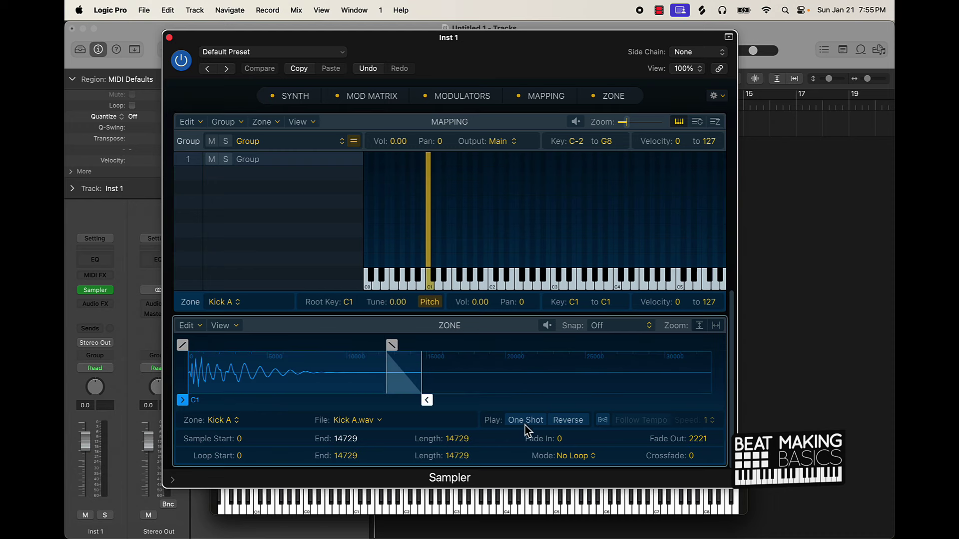
left_click(523, 421)
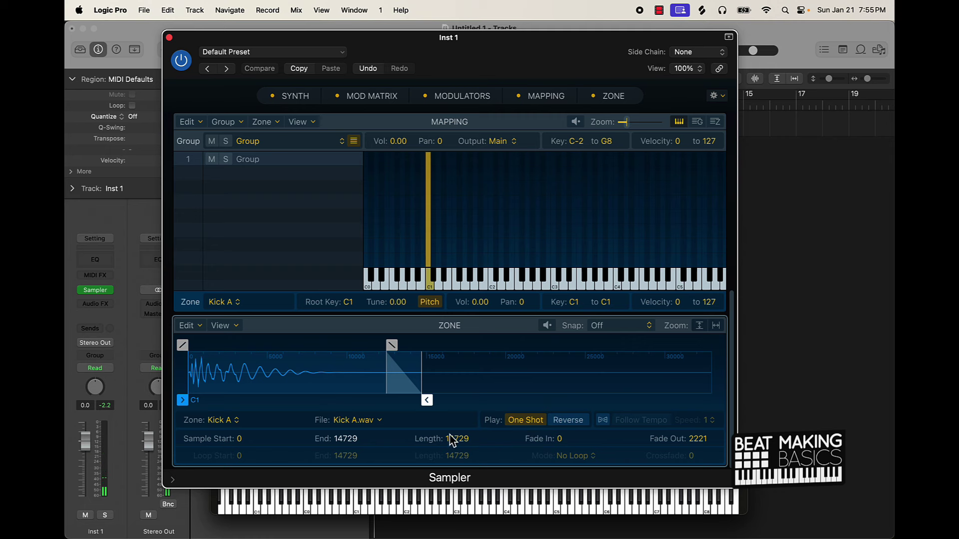
- Try the Kick A zone with One Shot off and with Reverse on, then restore One Shot playback without Reverse
left_click(535, 423)
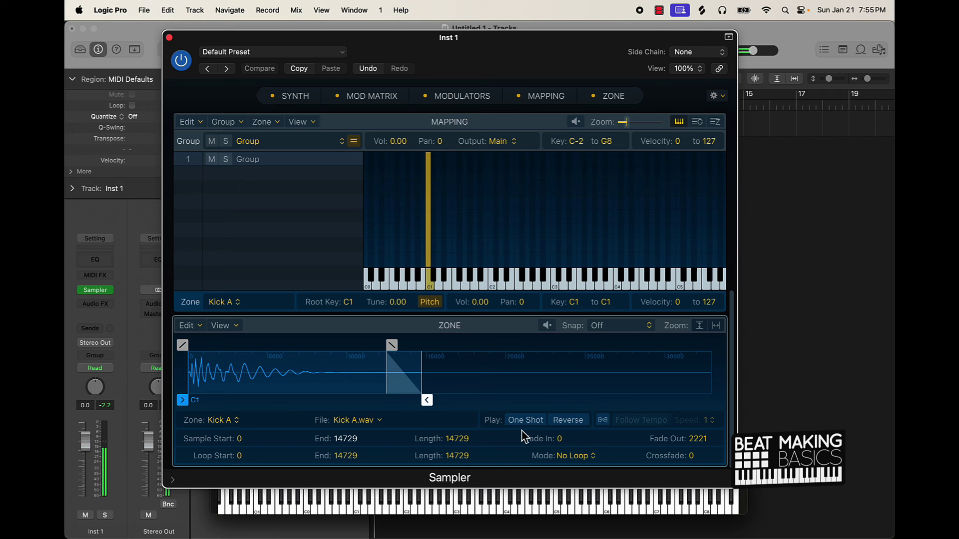
left_click(527, 425)
left_click(568, 424)
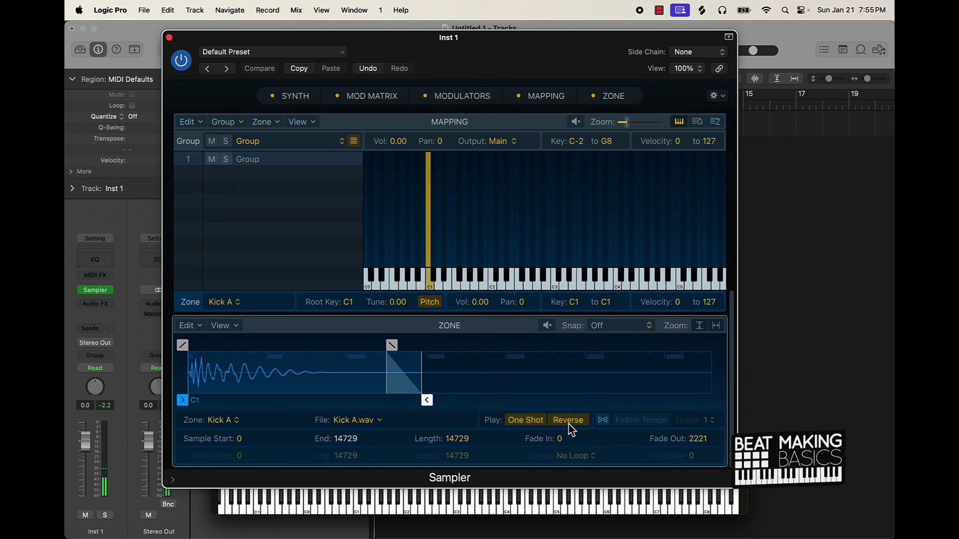
left_click(569, 424)
left_click(524, 420)
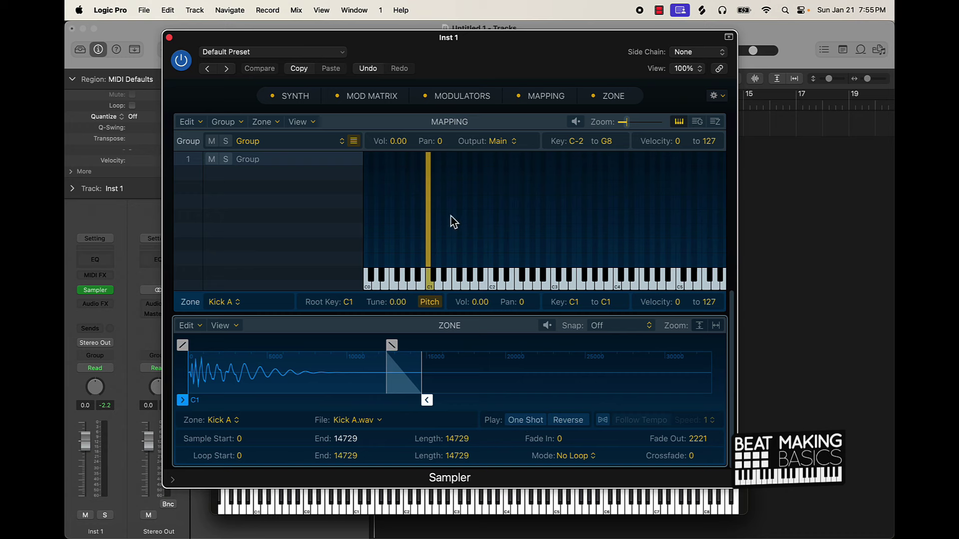
left_click(525, 420)
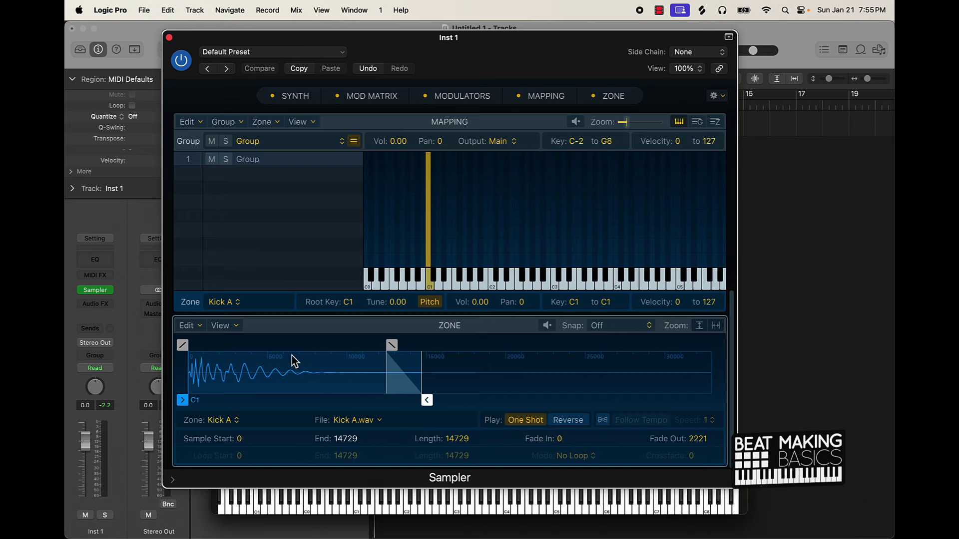
- Map Clap A.wav from the Finder sample folder to key D1 and enable One Shot playback for its zone
left_click(107, 522)
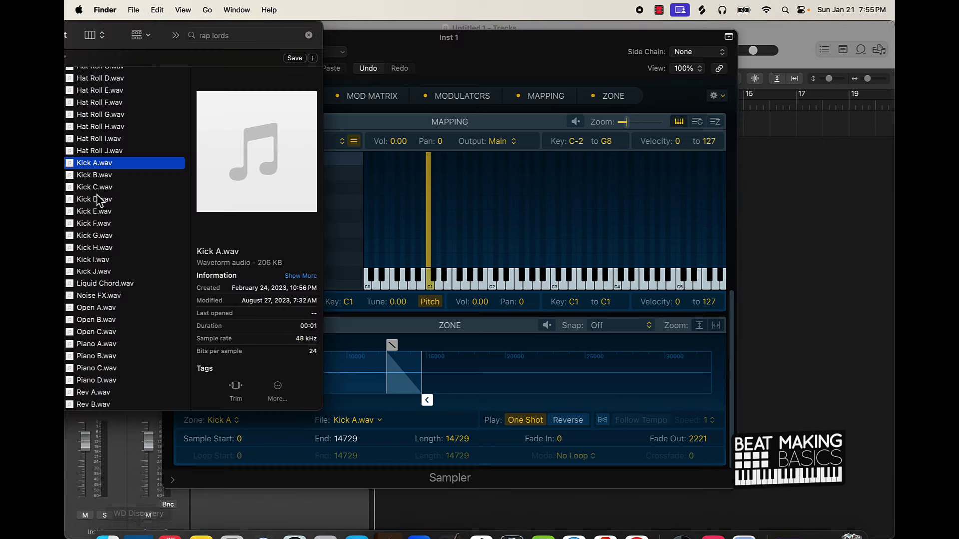
scroll(98, 199, "down", 3)
scroll(105, 235, "up", 10)
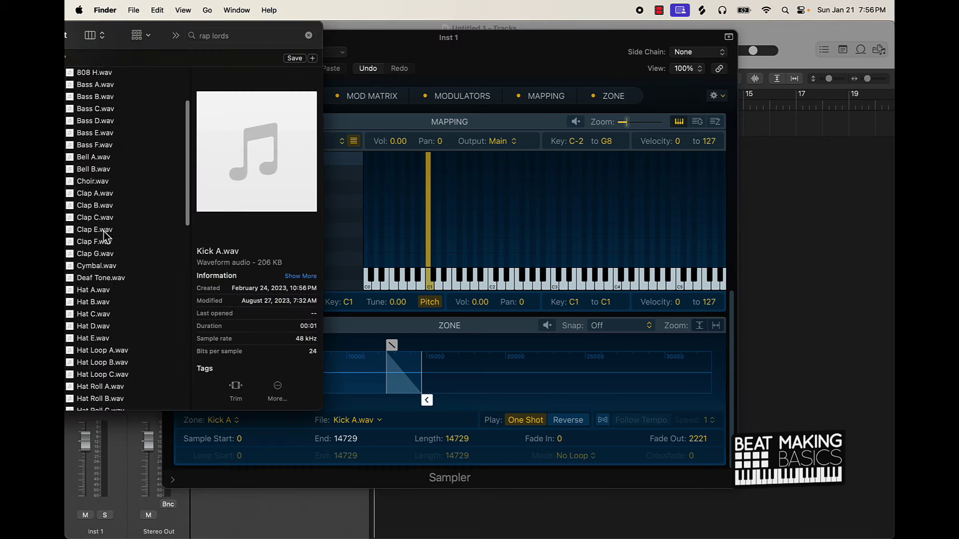
scroll(103, 232, "up", 2)
left_click(140, 218)
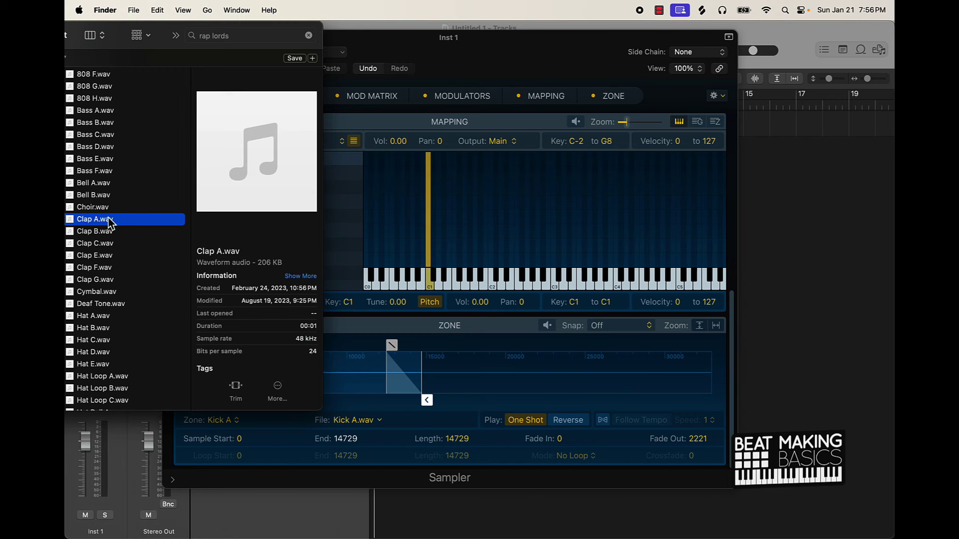
left_click_drag(111, 220, 439, 292)
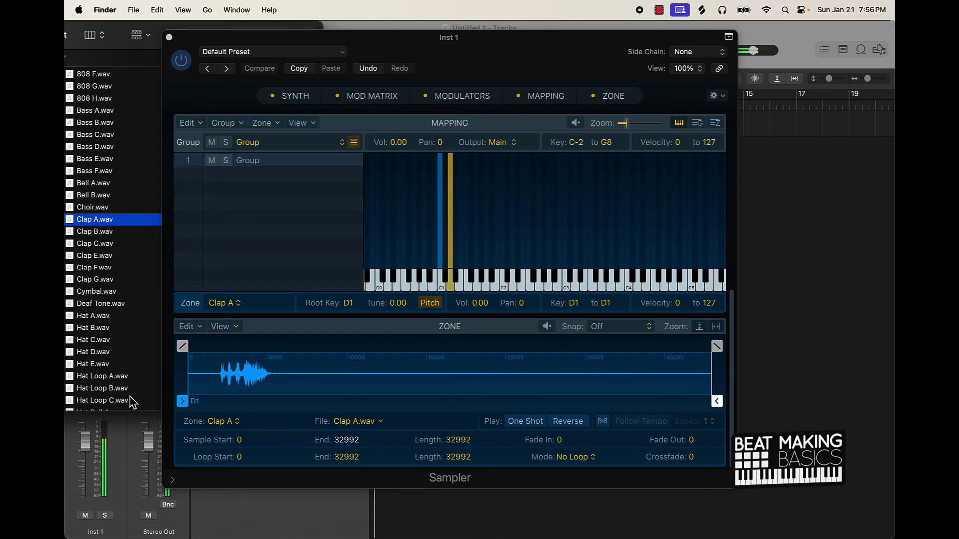
left_click(523, 423)
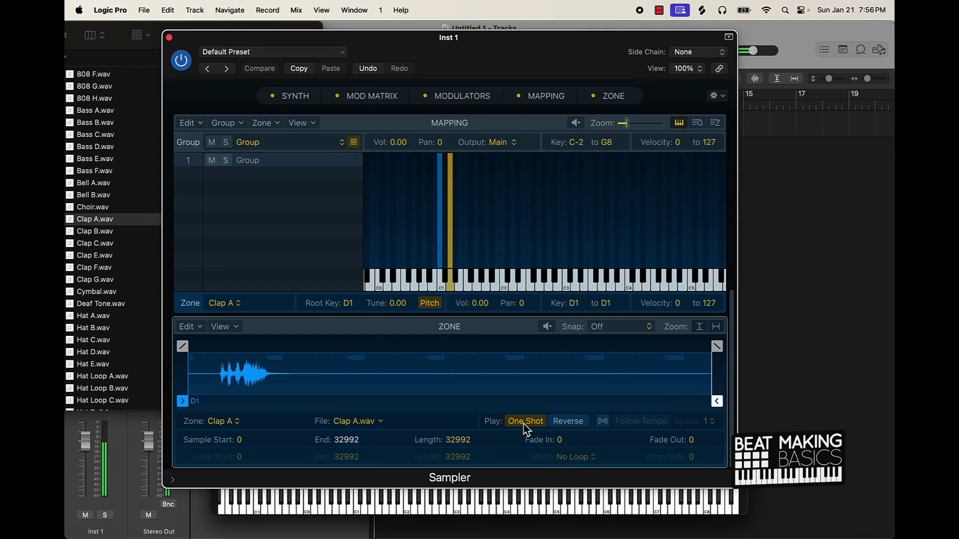
scroll(524, 427, "up", 1)
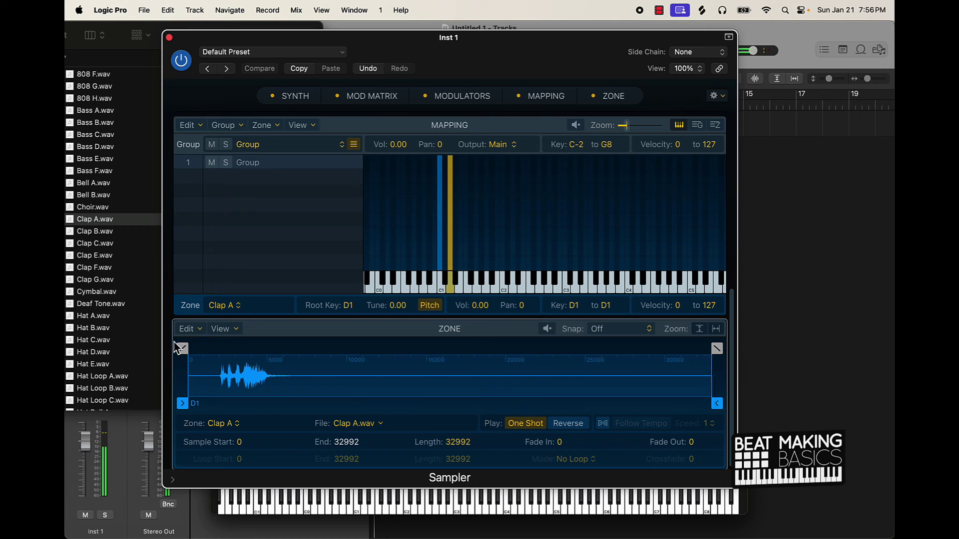
scroll(424, 471, "down", 1)
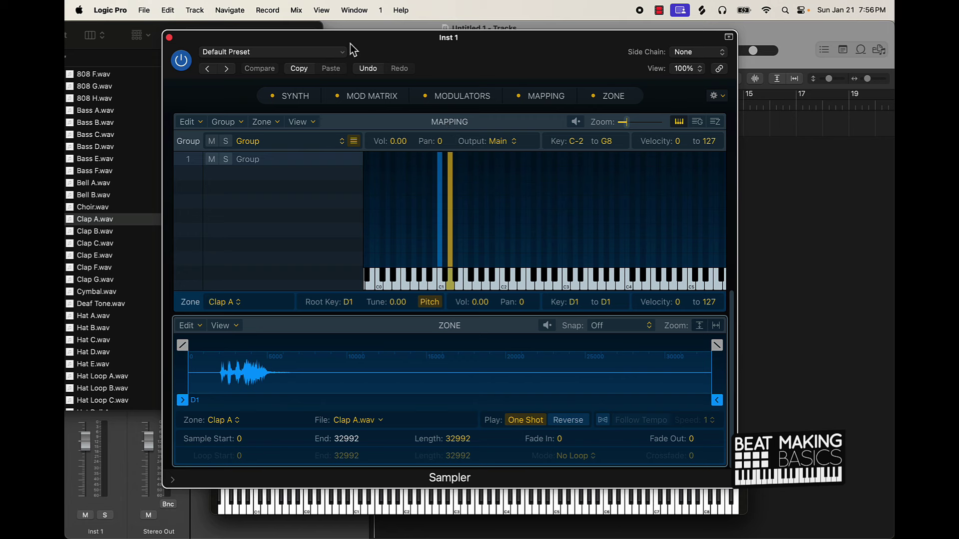
- Save the Sampler setup as a preset named "Rap Lords Kit2" and close the plug-in window
left_click(261, 52)
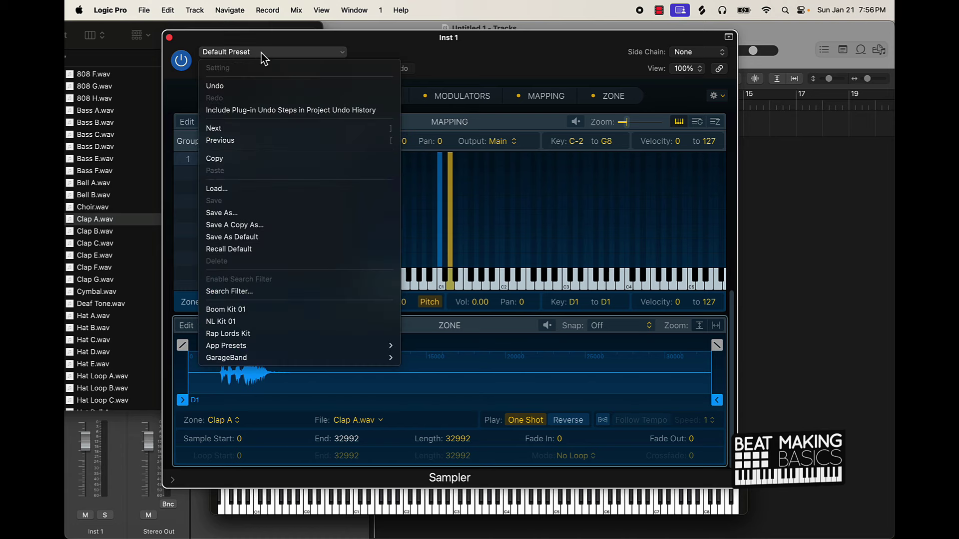
left_click(242, 218)
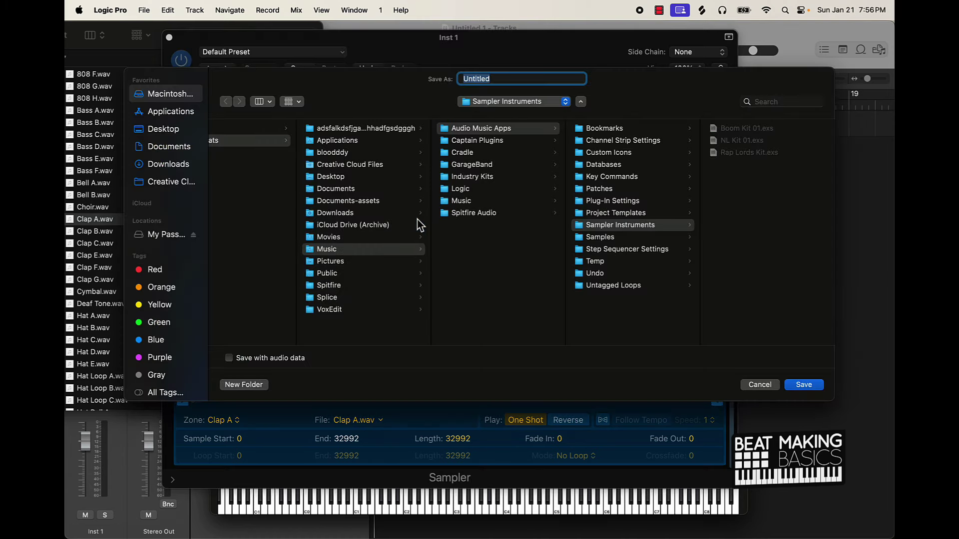
type("Rap Lords Kit2")
key("Return")
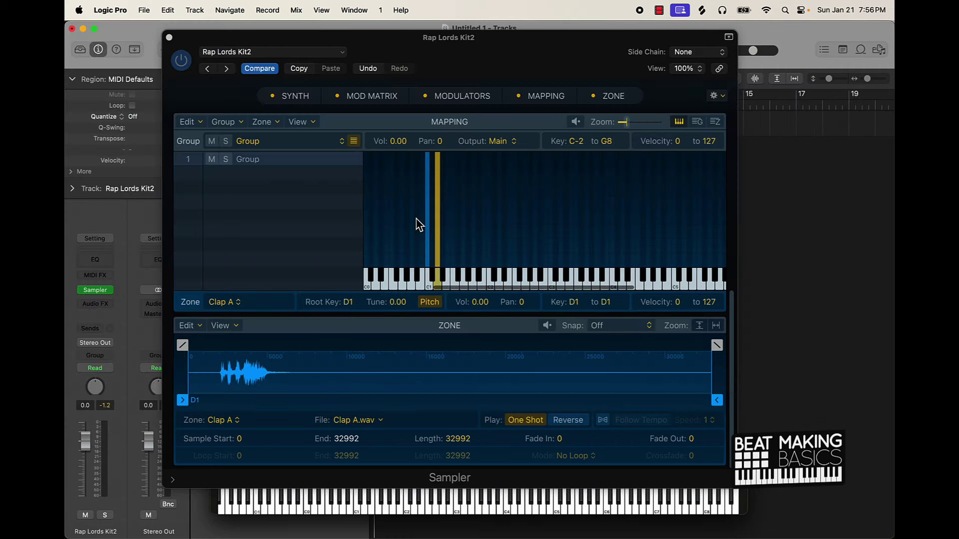
left_click(169, 37)
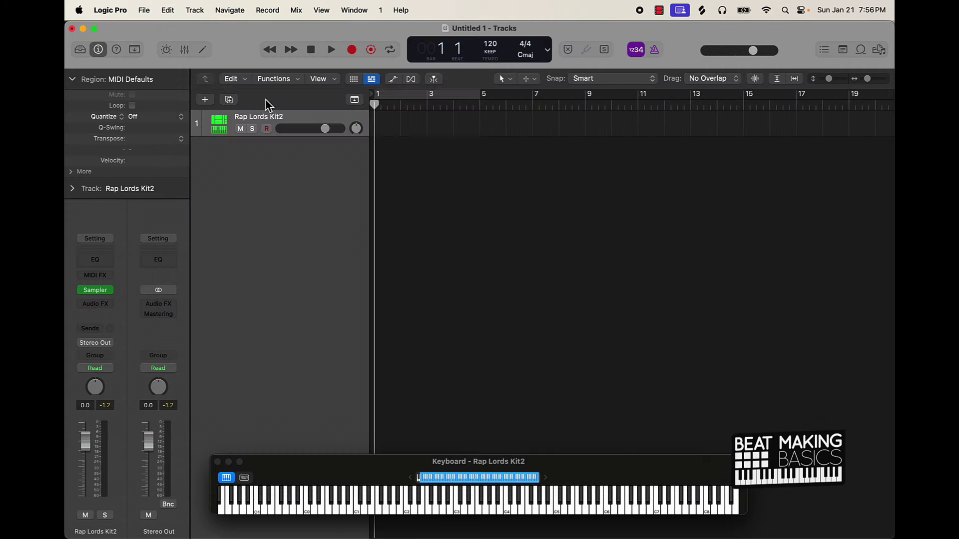
- Create a second Sampler (Multi-Sample) instrument track and load the Rap Lords Kit2 preset on it
left_click(205, 100)
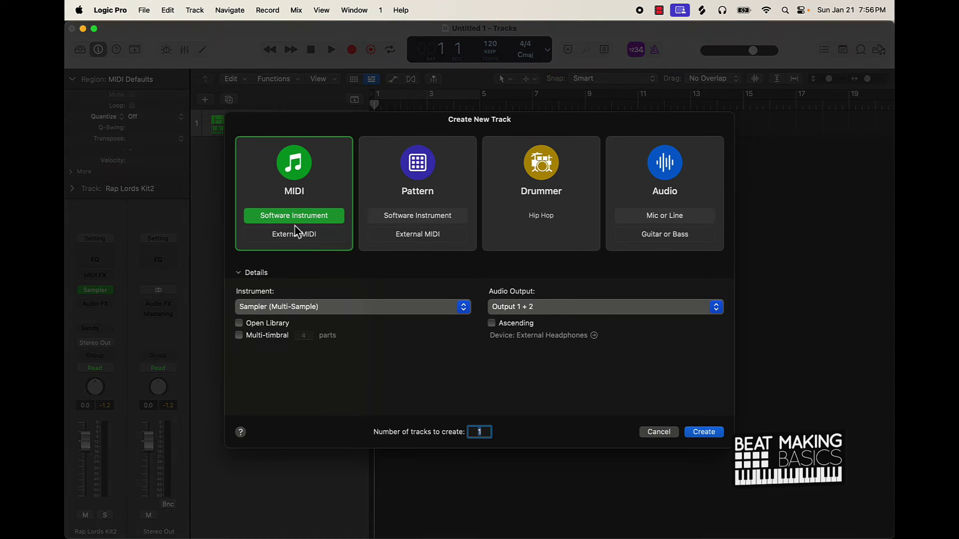
left_click(281, 307)
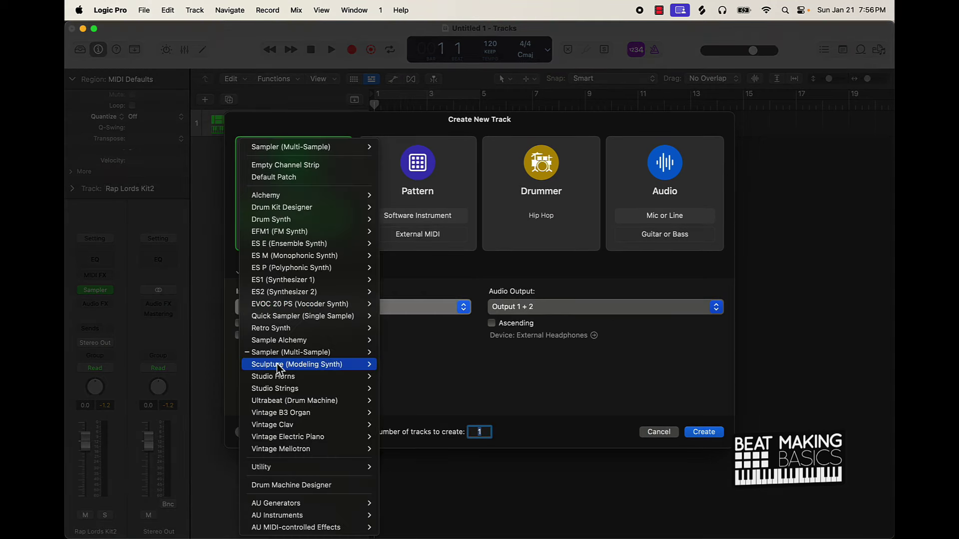
left_click(720, 436)
left_click(713, 434)
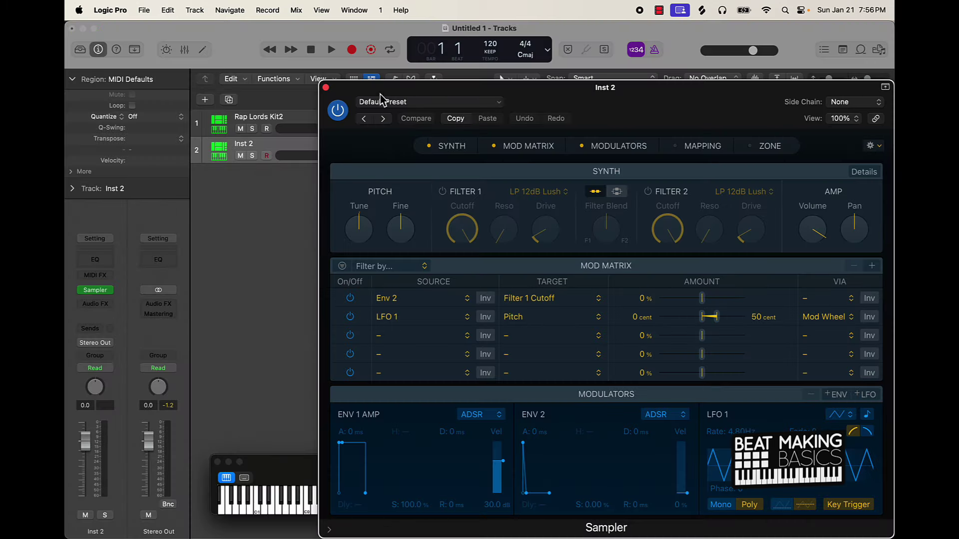
left_click(411, 103)
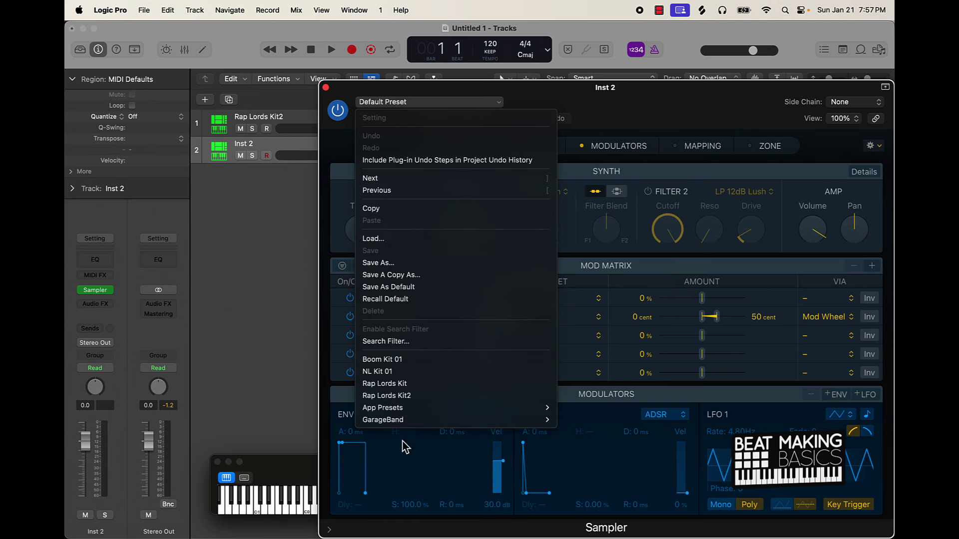
left_click(401, 396)
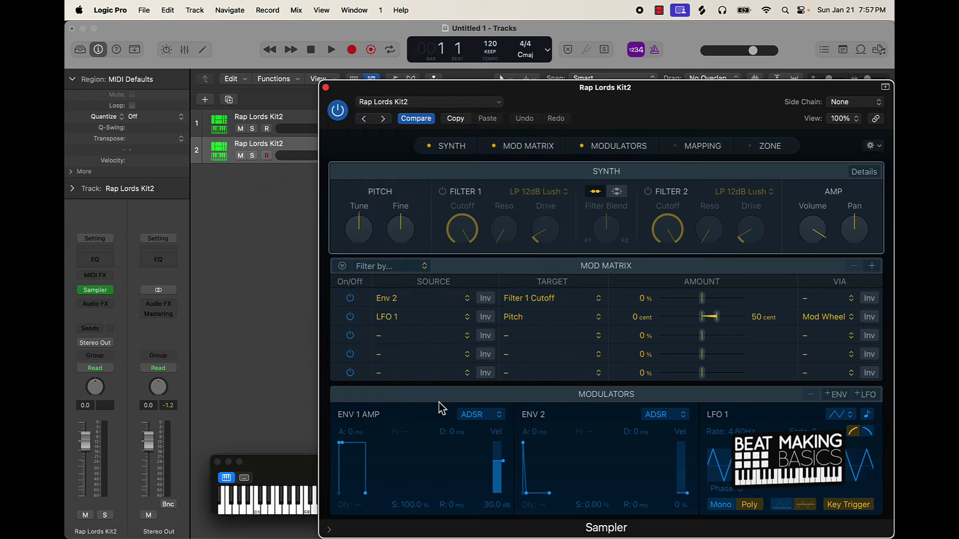
- Check the key mapping and zone of the recalled Rap Lords Kit2, then close the plug-in and delete the second Rap Lords Kit2 track
left_click(708, 148)
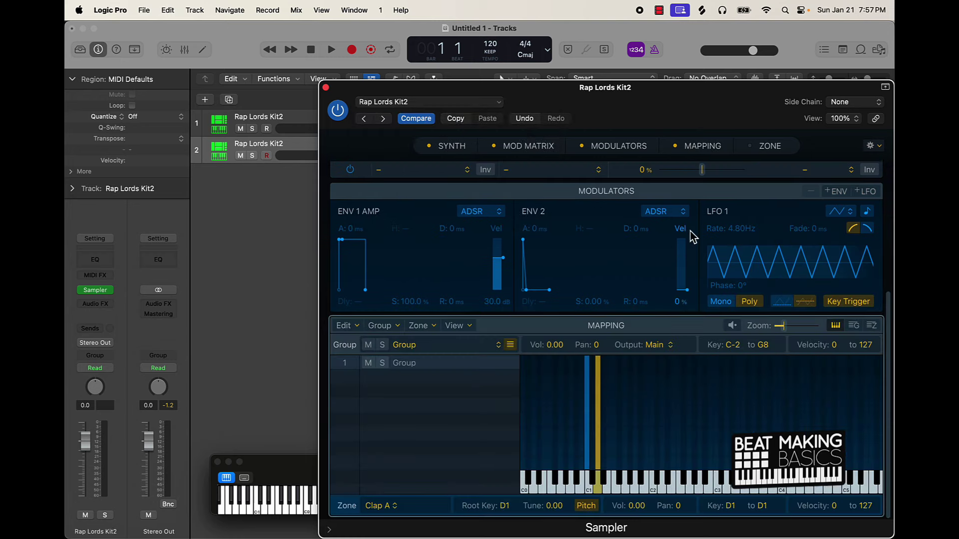
left_click(779, 151)
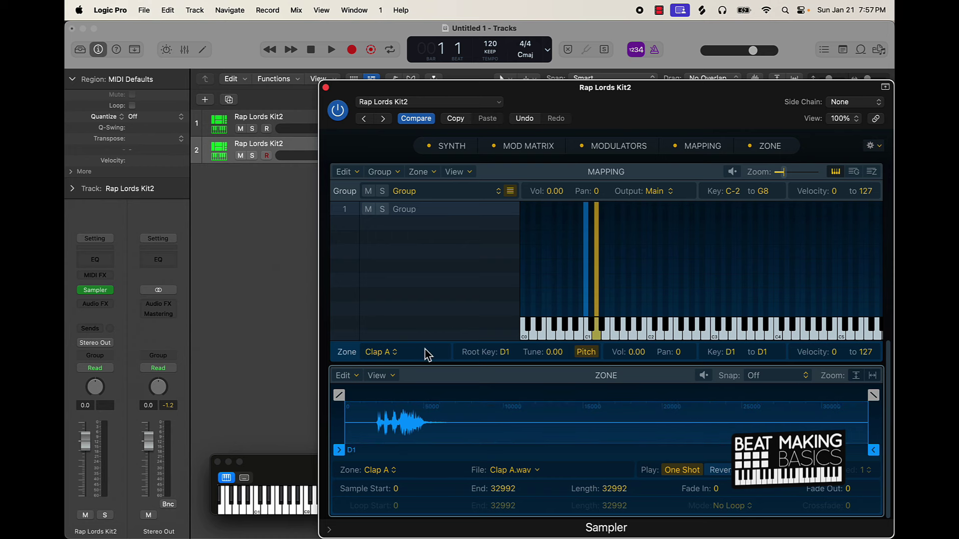
left_click(326, 88)
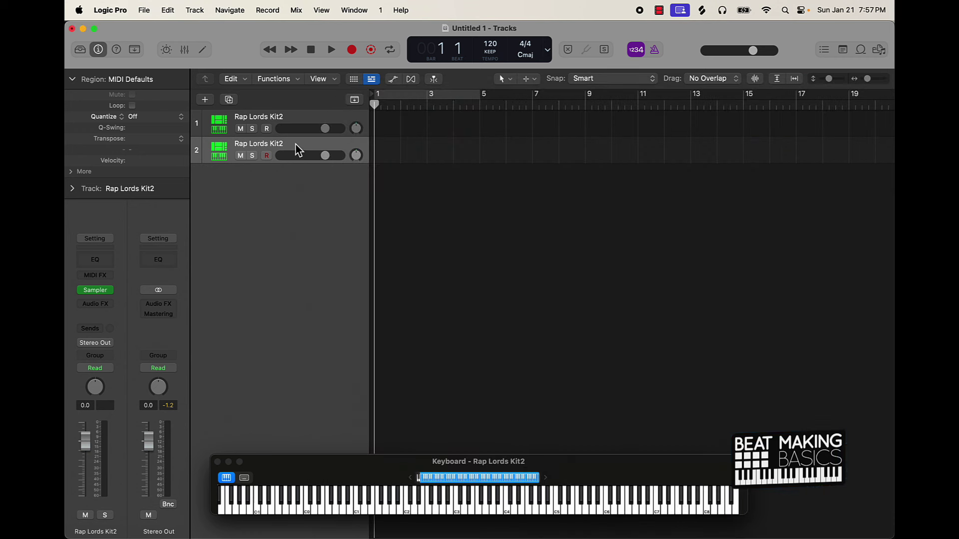
key("super+BackSpace")
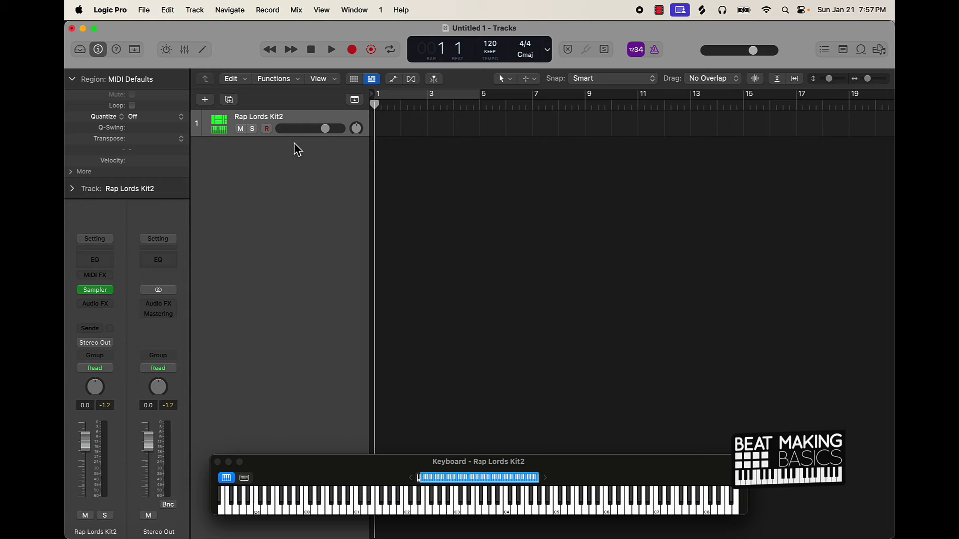
- Create a software instrument track with the stereo Sample Alchemy instrument and move its plug-in window clear of the sample browser's place
left_click(205, 99)
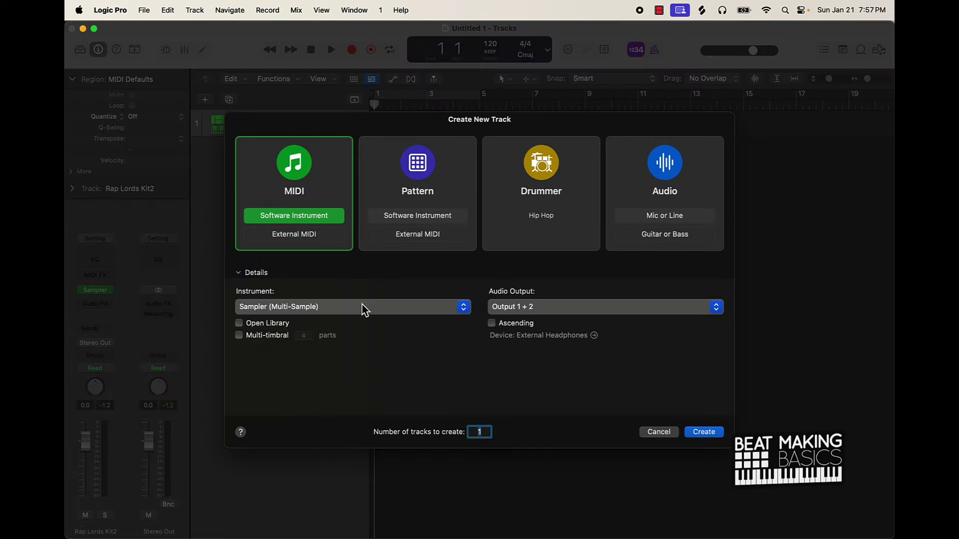
left_click(365, 309)
mouse_move(316, 344)
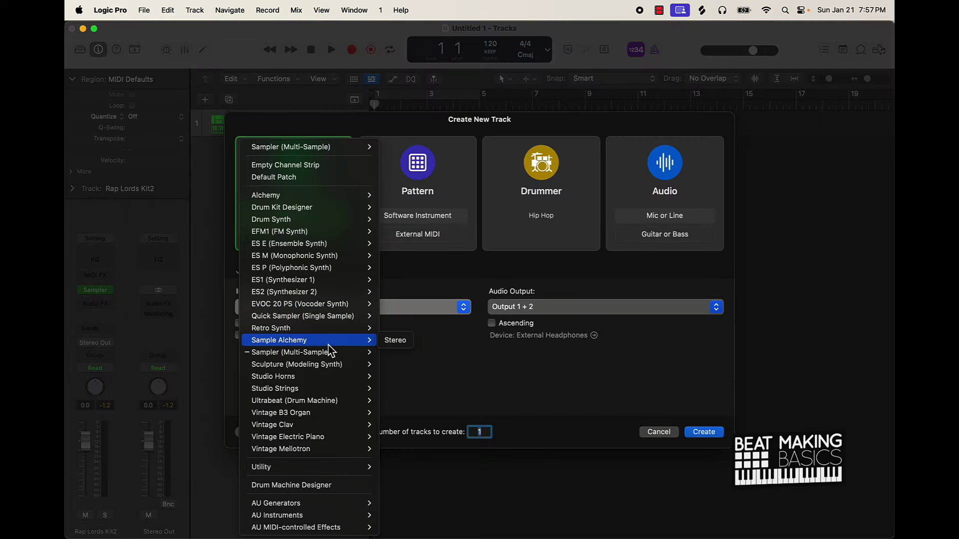
left_click(395, 344)
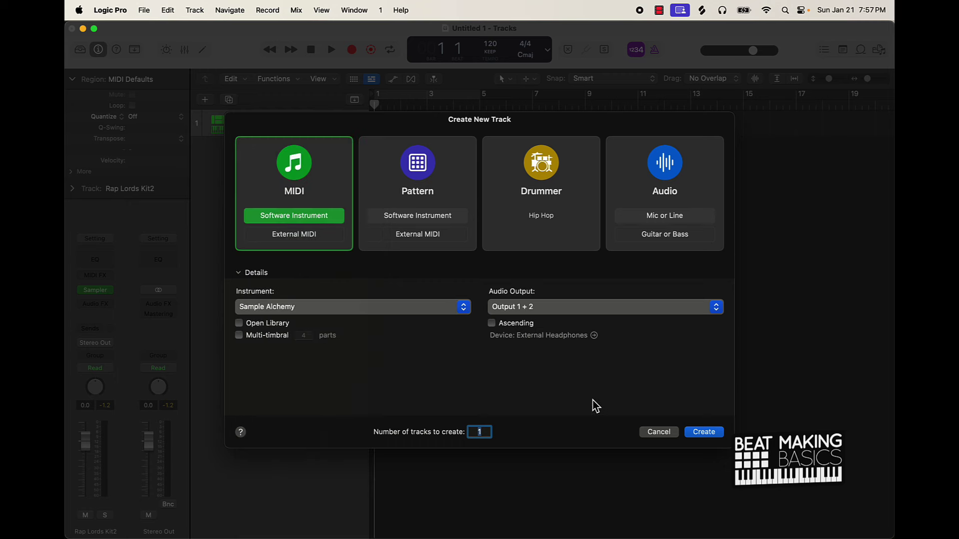
left_click(704, 432)
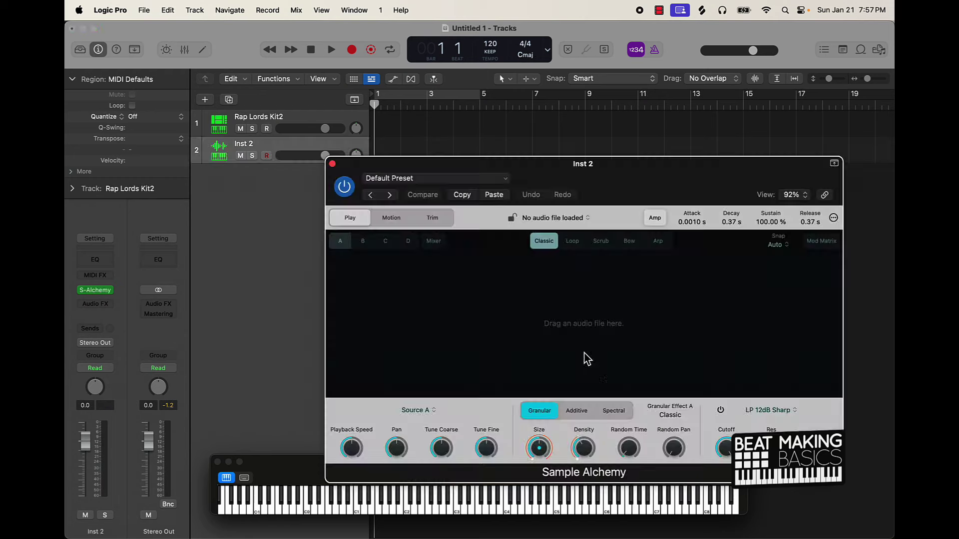
left_click_drag(654, 179, 555, 138)
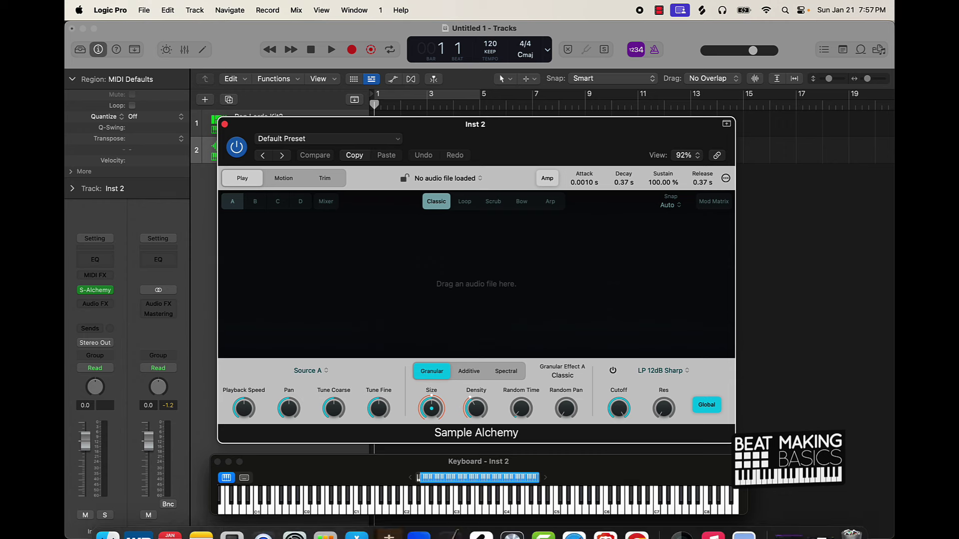
- Audition Hat Roll E.wav in the Finder sample folder and load it into Sample Alchemy
left_click(119, 517)
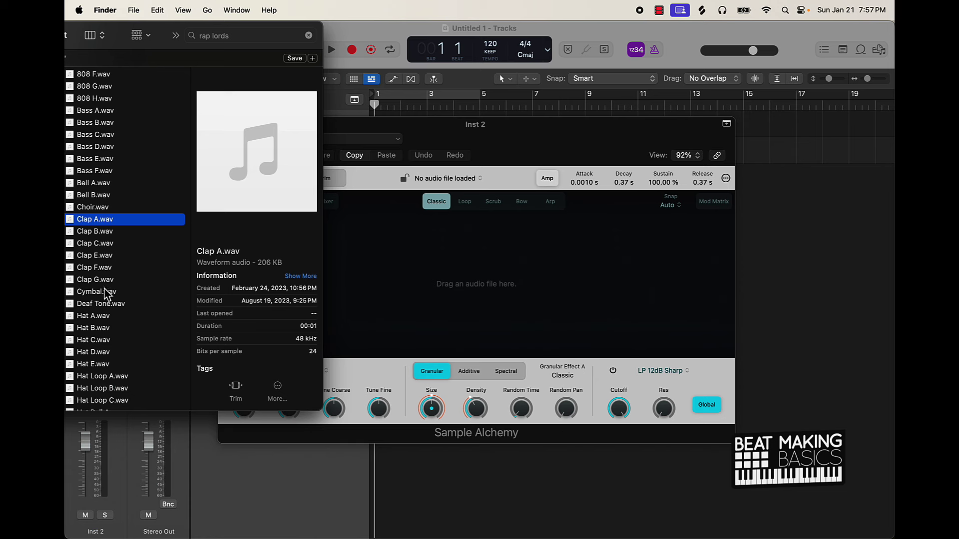
scroll(108, 292, "down", 10)
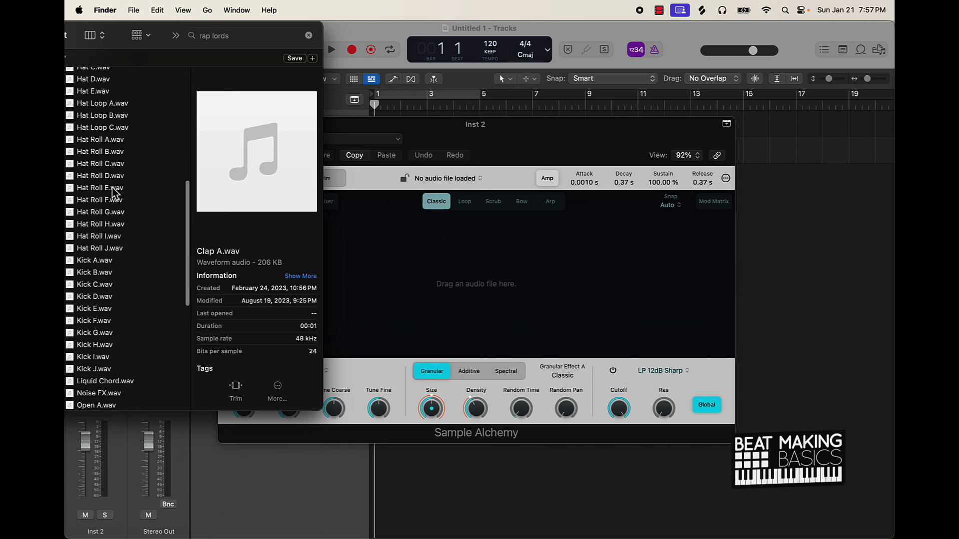
left_click(113, 190)
left_click(257, 152)
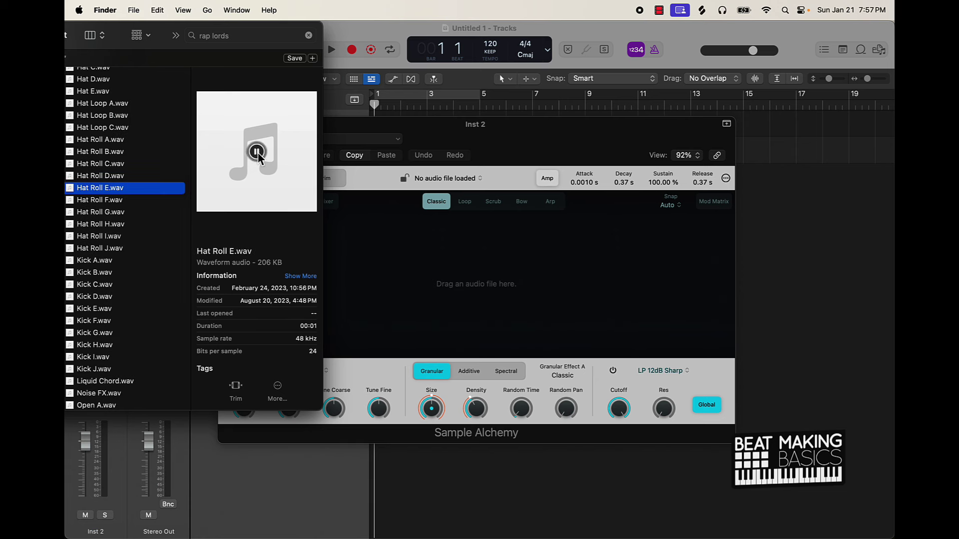
left_click_drag(103, 200, 451, 281)
left_click(496, 132)
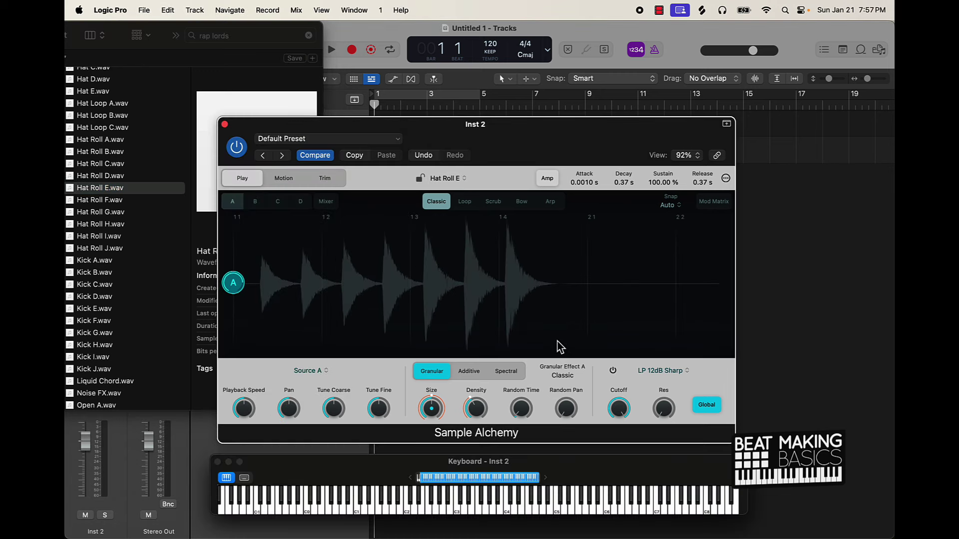
- Trim the Hat Roll E sample to start just before the first hit and end at the 2 1 marker
left_click(337, 181)
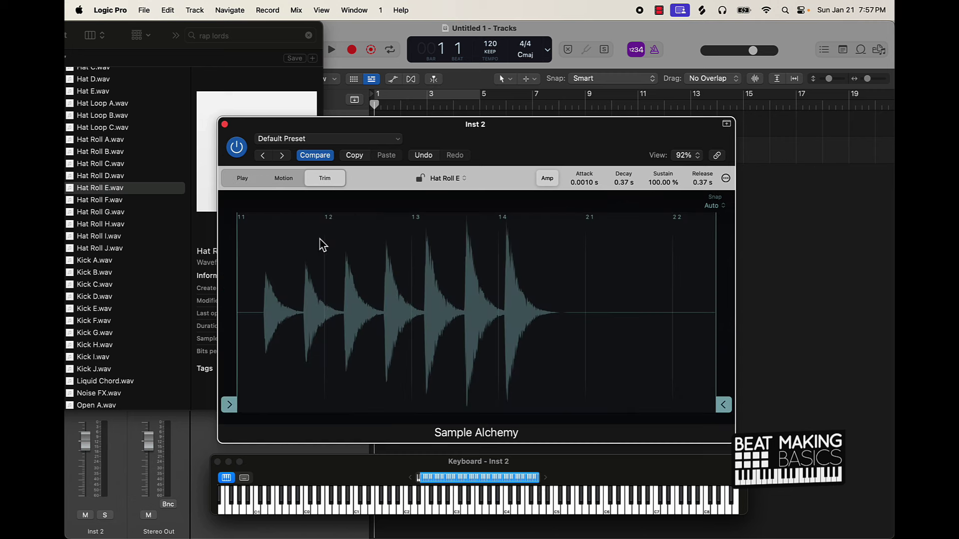
left_click_drag(230, 405, 251, 412)
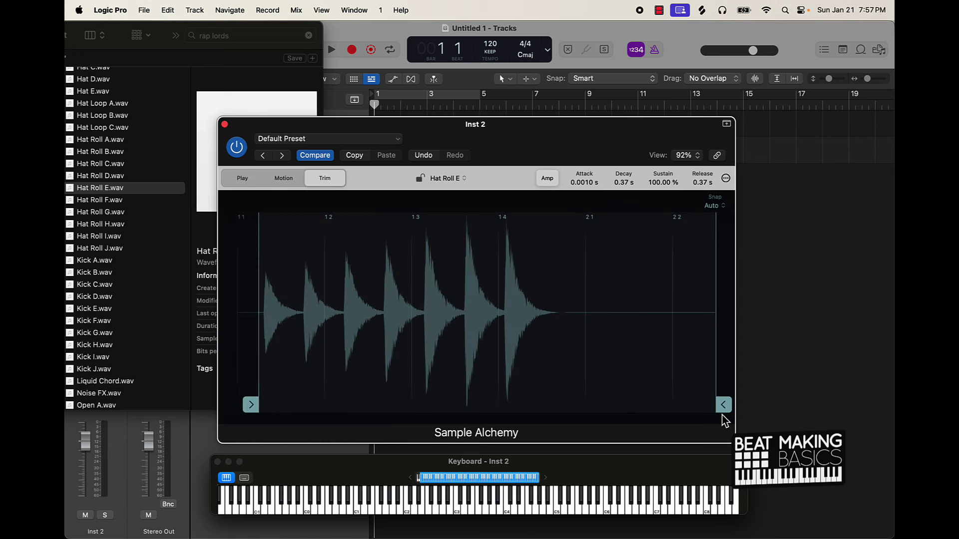
left_click_drag(723, 408, 594, 405)
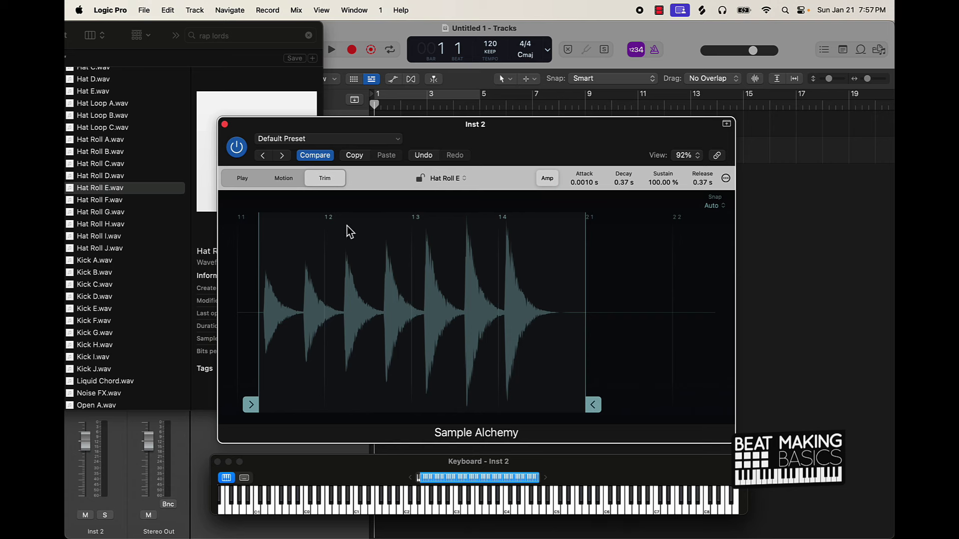
- Return to Sample Alchemy's Play mode, try Additive synthesis for source A and set it to Spectral
left_click(238, 178)
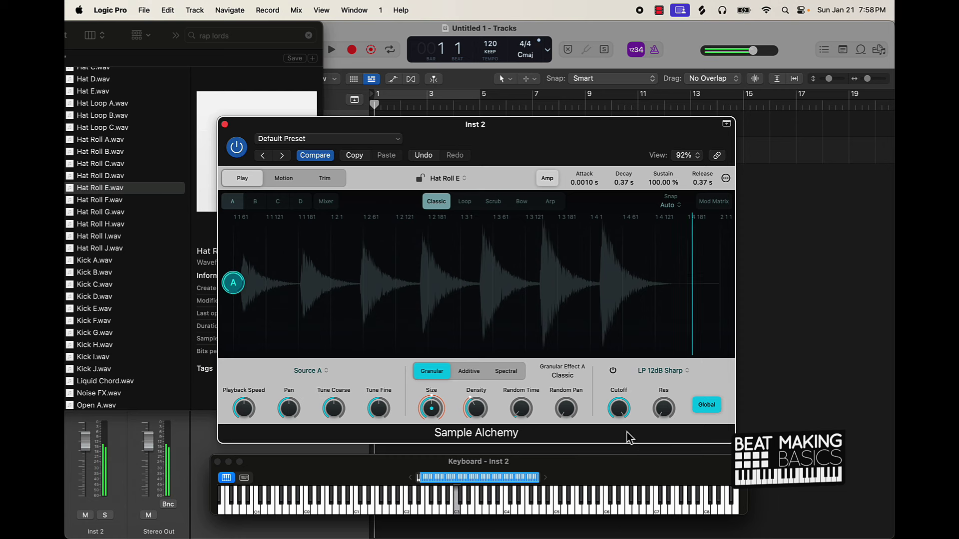
left_click(475, 371)
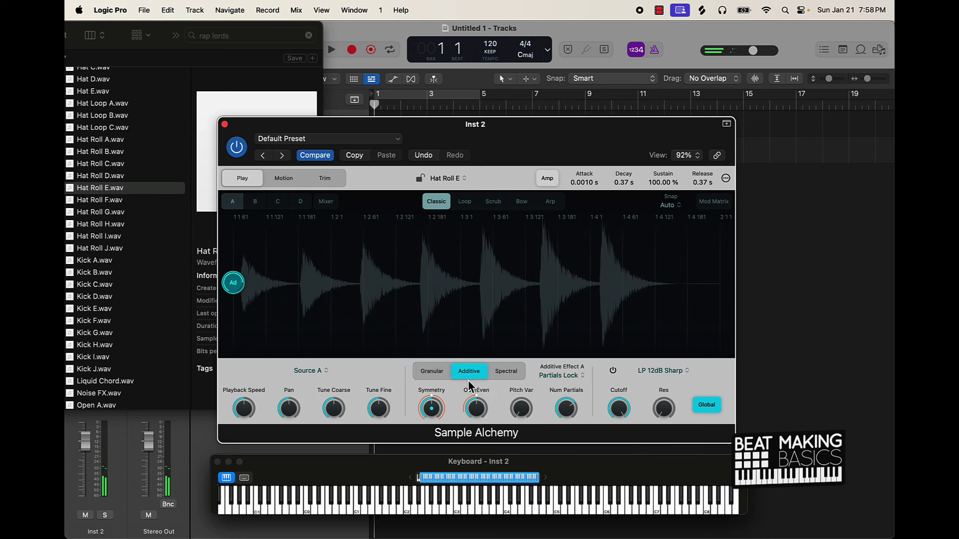
left_click(506, 372)
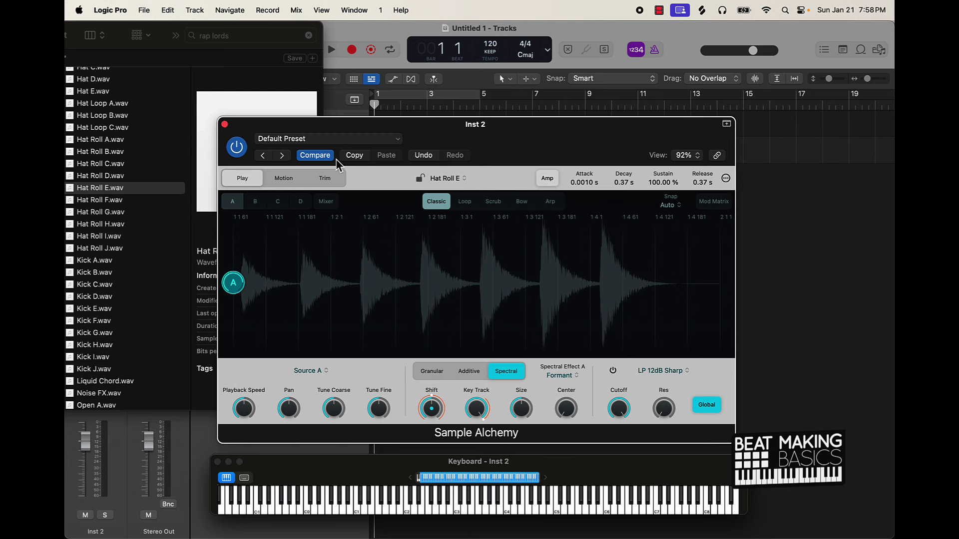
- Save the Sample Alchemy setup as a preset named "Rap Lords Hat Roll" and close the plug-in window
left_click(337, 139)
left_click(334, 35)
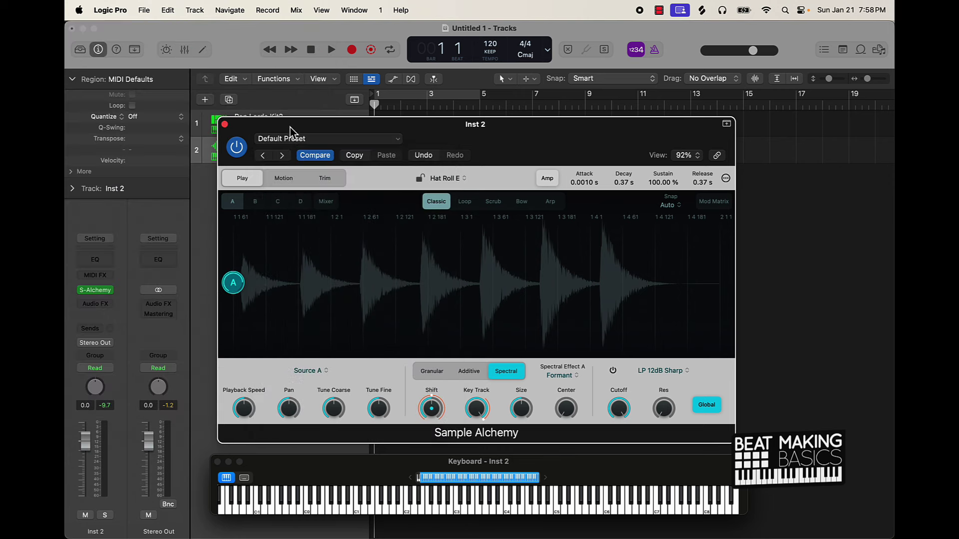
left_click(303, 139)
left_click(294, 303)
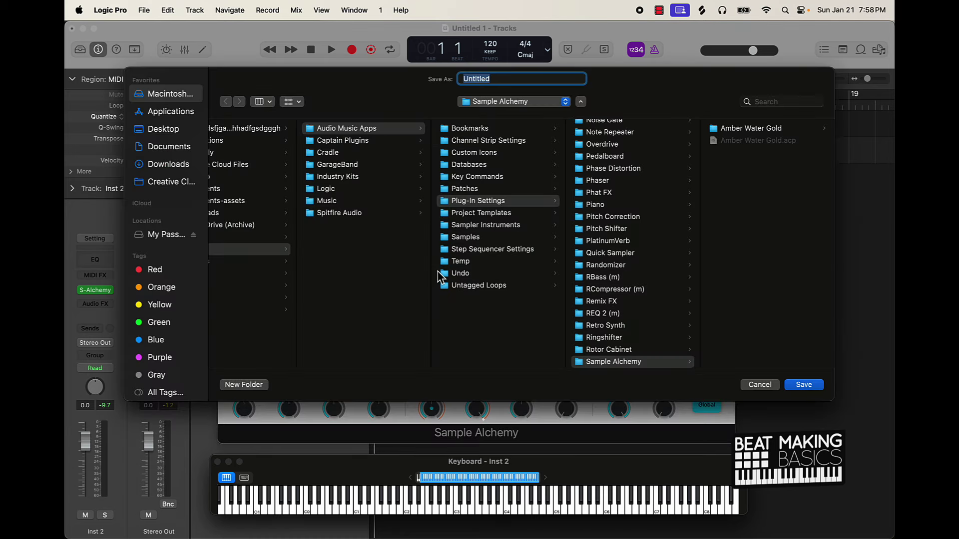
type("Rap Lords Hat Roll")
key("Return")
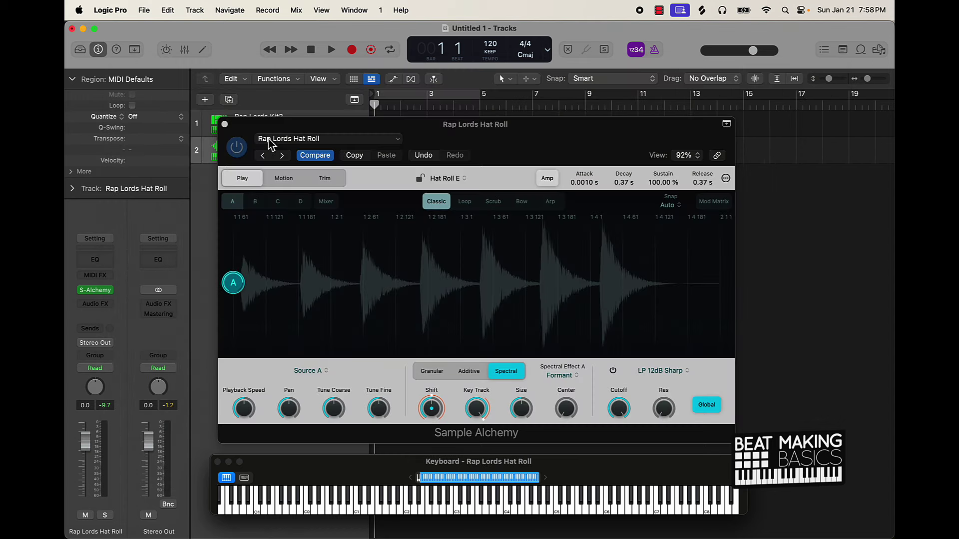
left_click(225, 125)
- Create another Sample Alchemy instrument track and load the Rap Lords Hat Roll preset on it
left_click(205, 99)
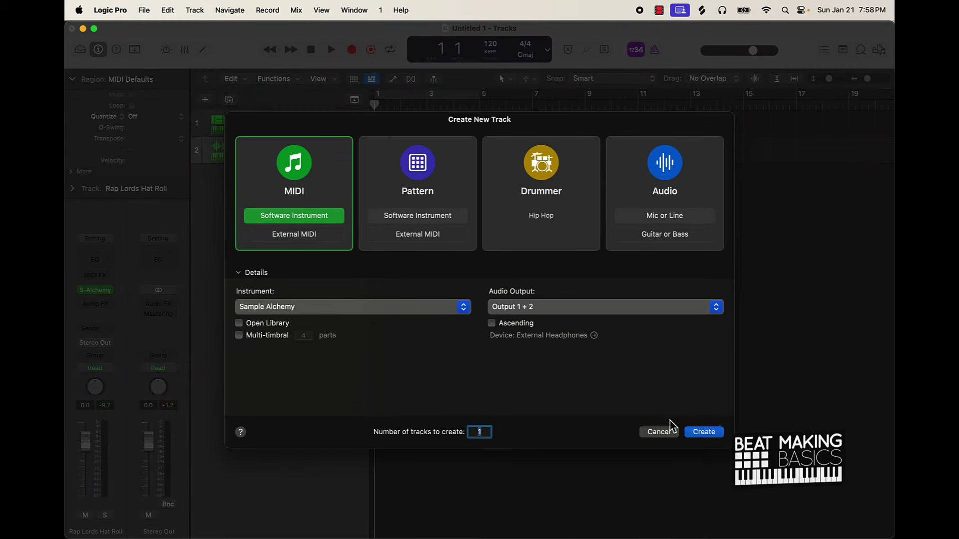
left_click(702, 432)
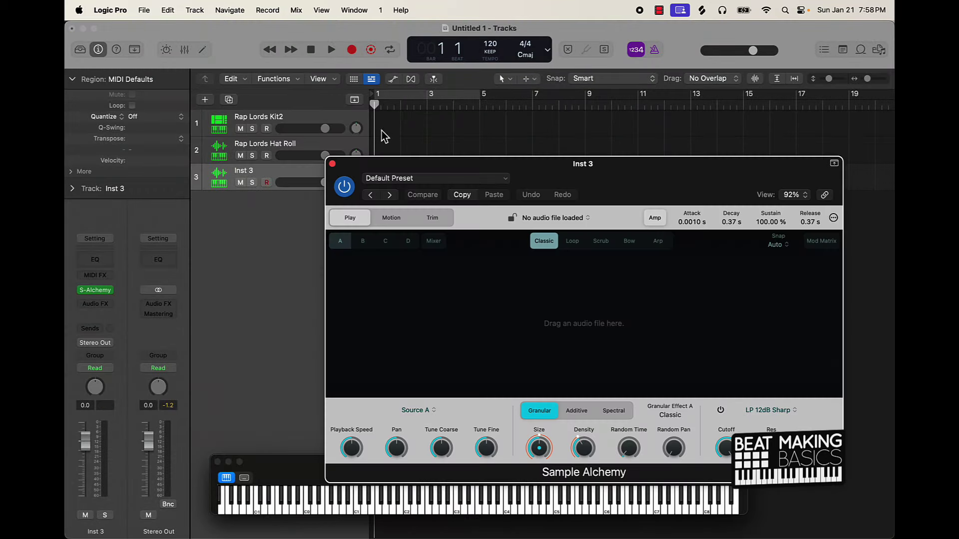
left_click(406, 179)
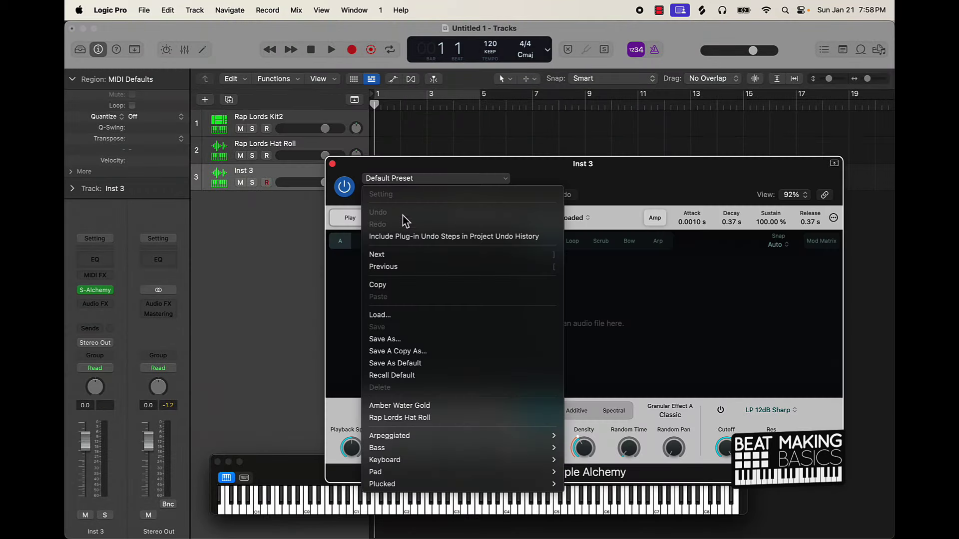
left_click(414, 419)
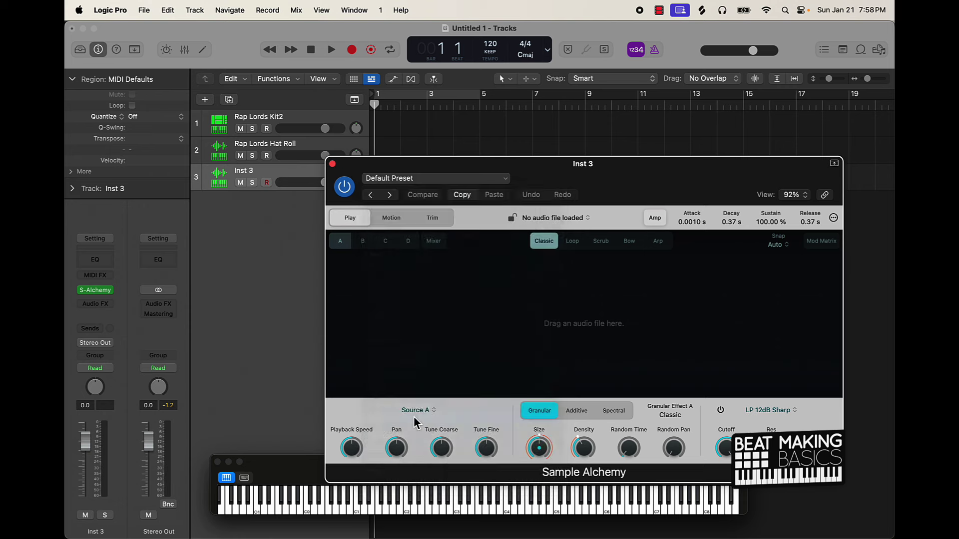
- Close the plug-in window and delete both Rap Lords Hat Roll tracks
left_click(333, 164)
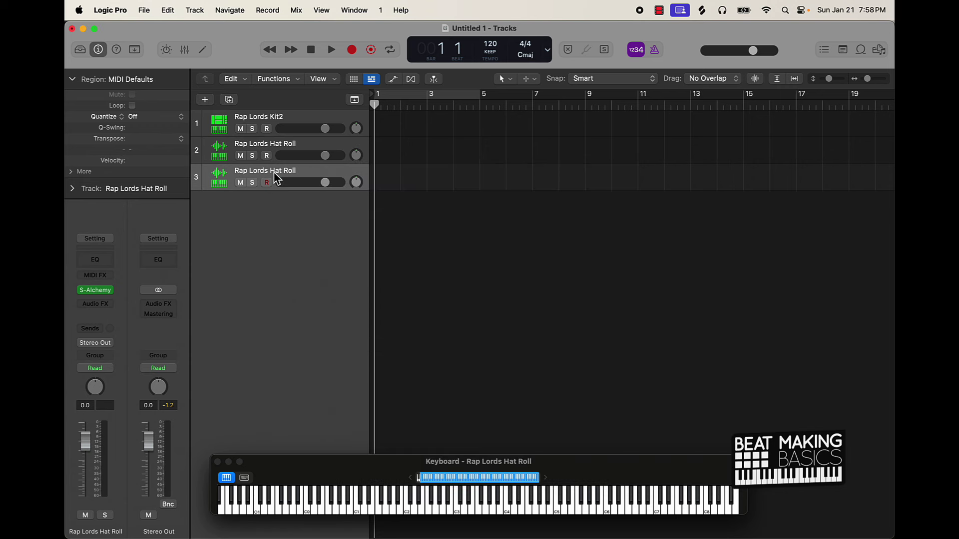
key("super+BackSpace")
key("super+BackSpace")
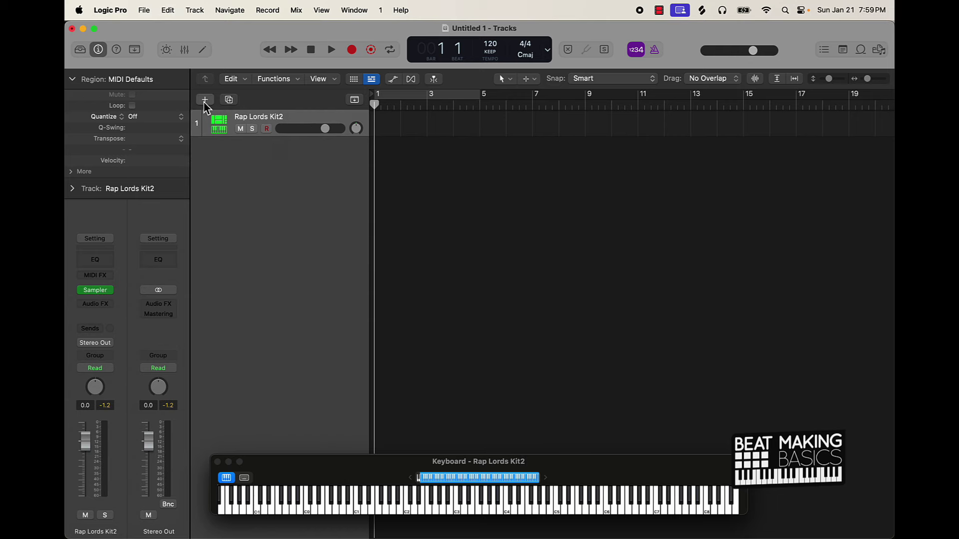
- Create a software instrument track with the stereo Ultrabeat (Drum Machine) instrument
left_click(205, 99)
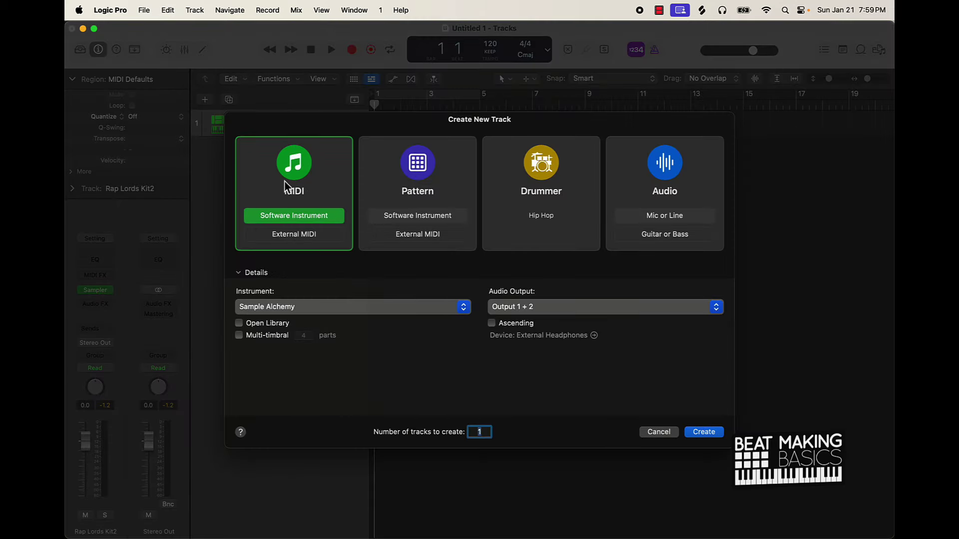
left_click(323, 310)
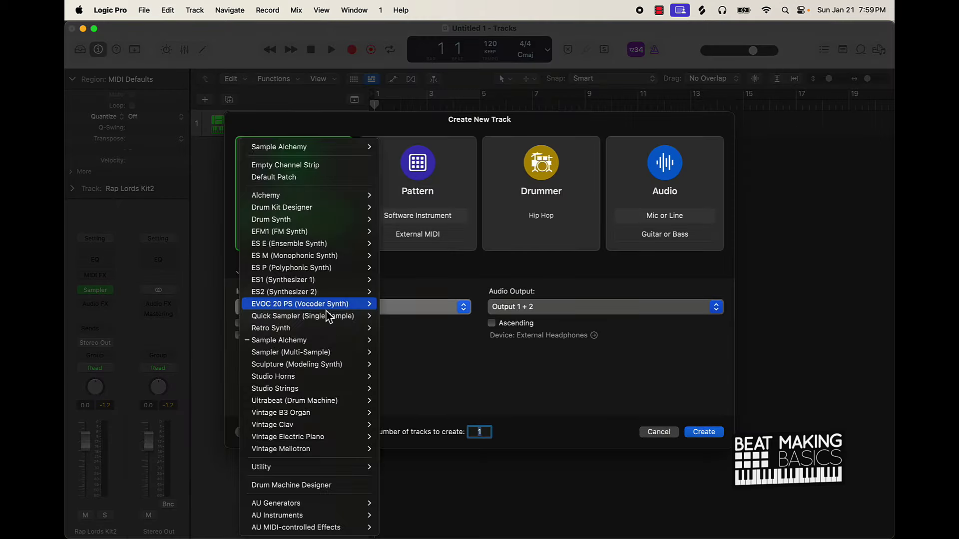
mouse_move(324, 318)
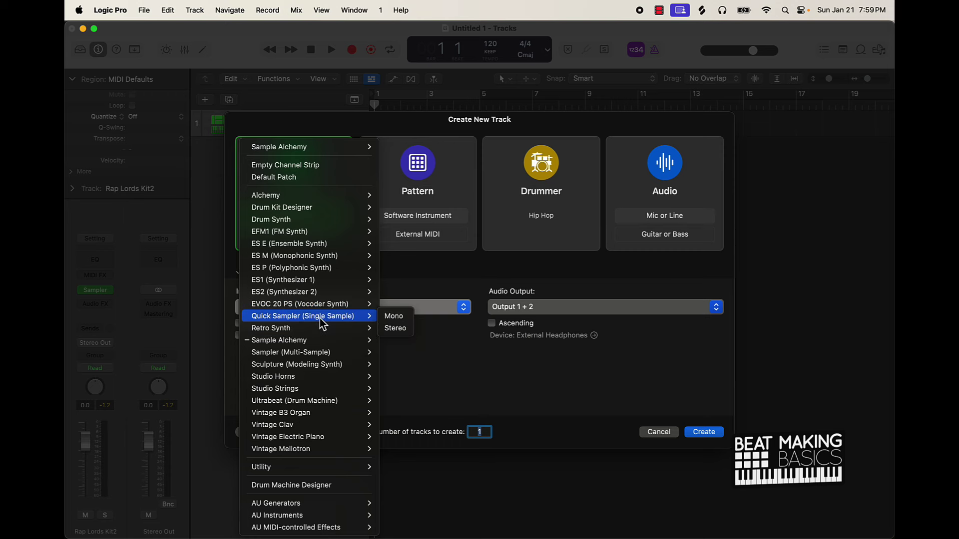
mouse_move(294, 407)
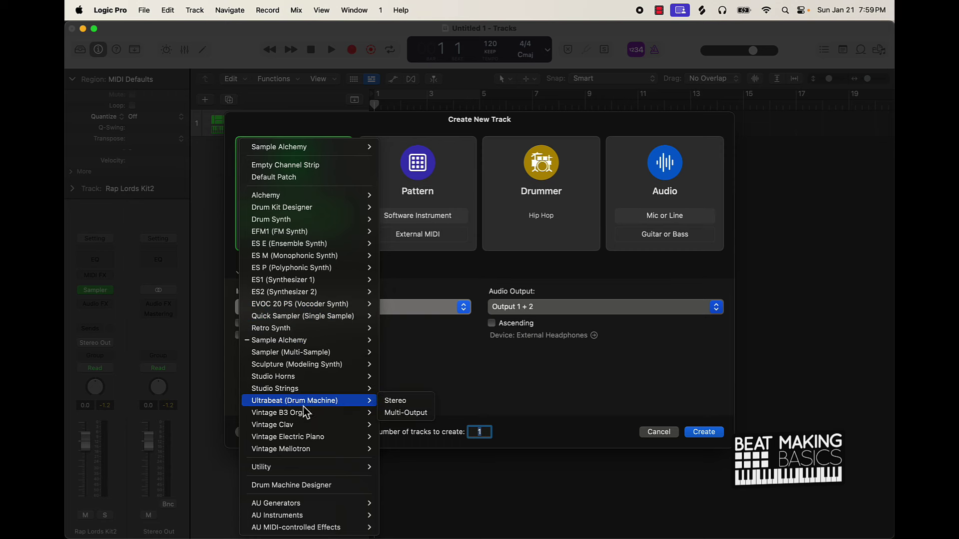
mouse_move(280, 389)
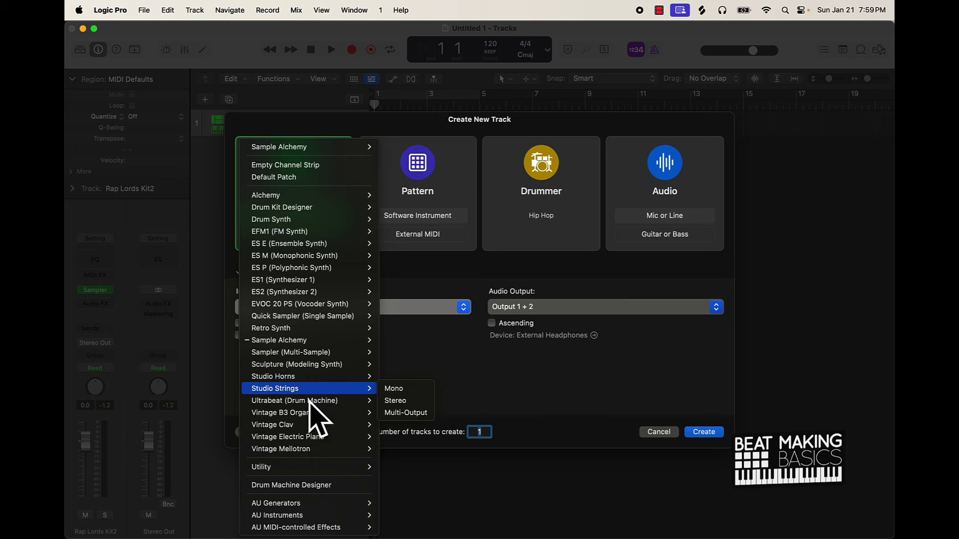
mouse_move(328, 405)
left_click(403, 406)
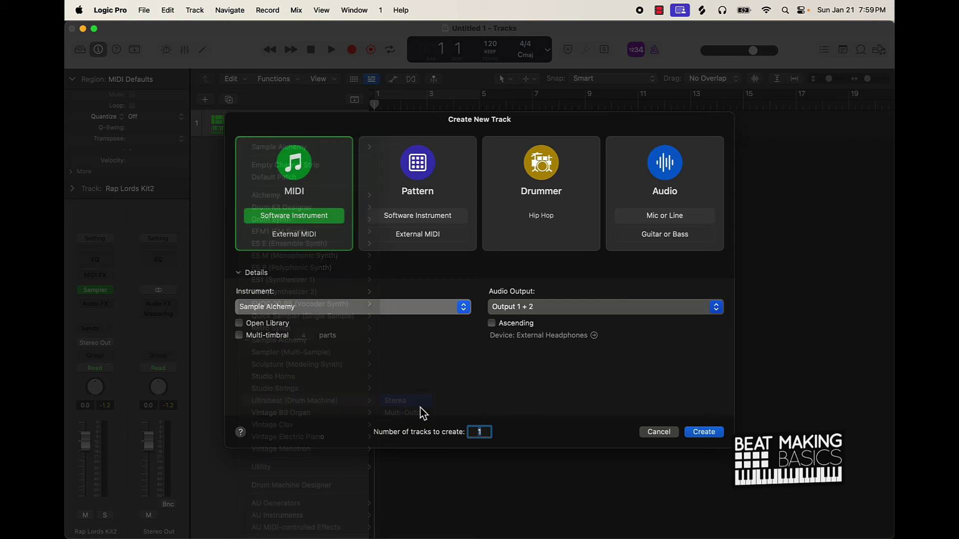
left_click(716, 437)
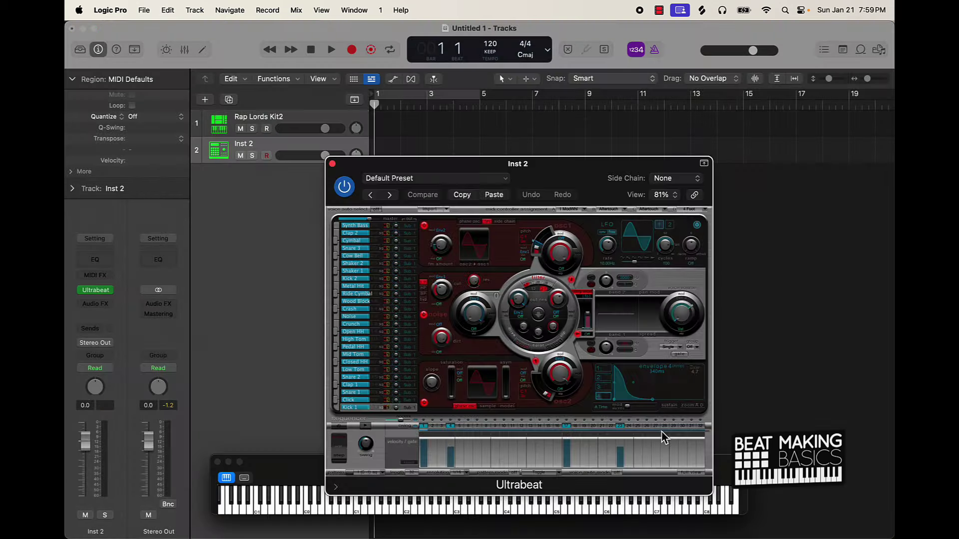
- Audition a few of the default Ultrabeat drum sounds and load the Drag & Drop Samples preset from 01 Drum Kits
left_click_drag(581, 174, 532, 140)
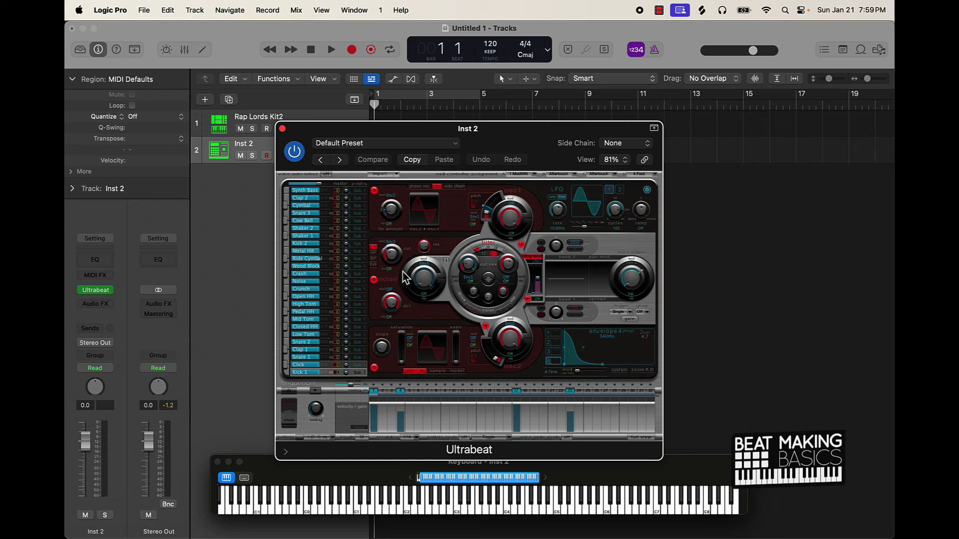
left_click(321, 280)
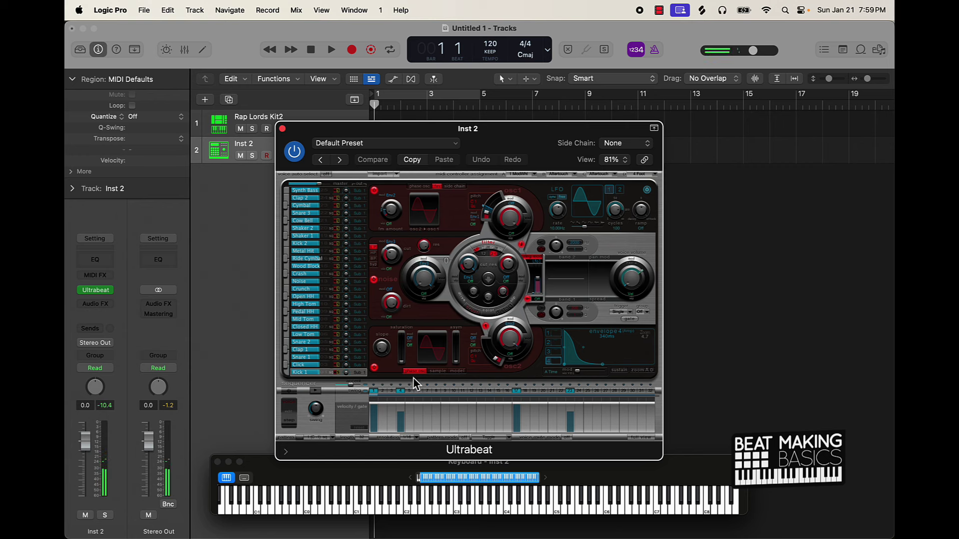
left_click(318, 366)
left_click(320, 372)
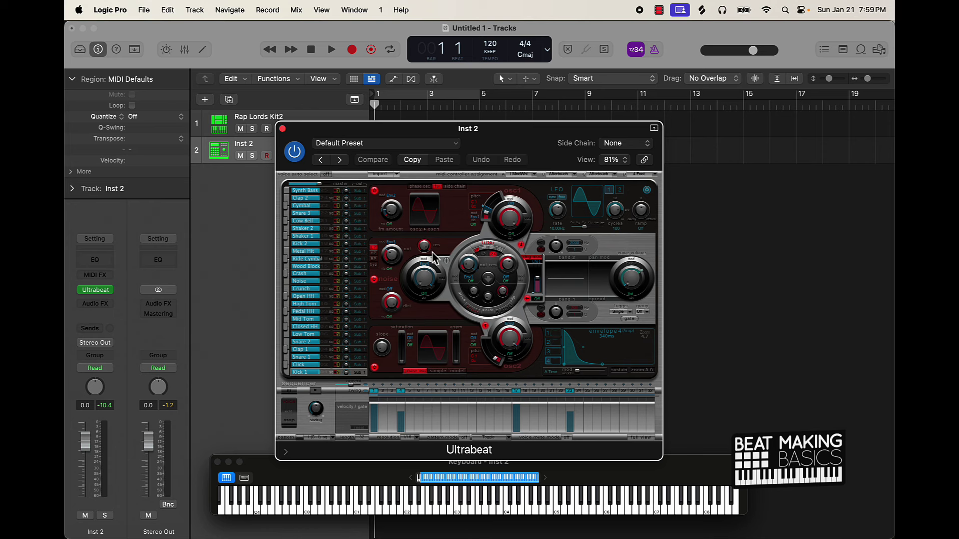
left_click(391, 146)
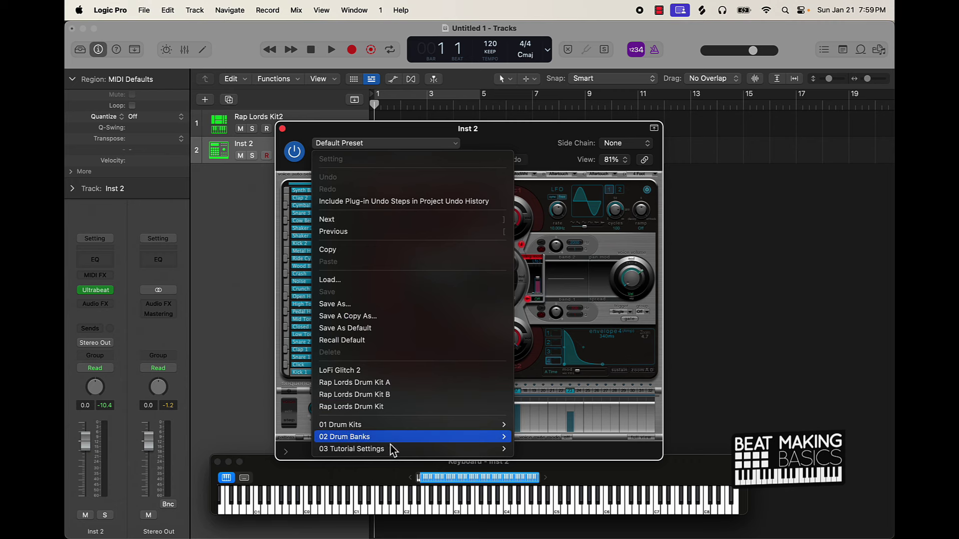
mouse_move(414, 429)
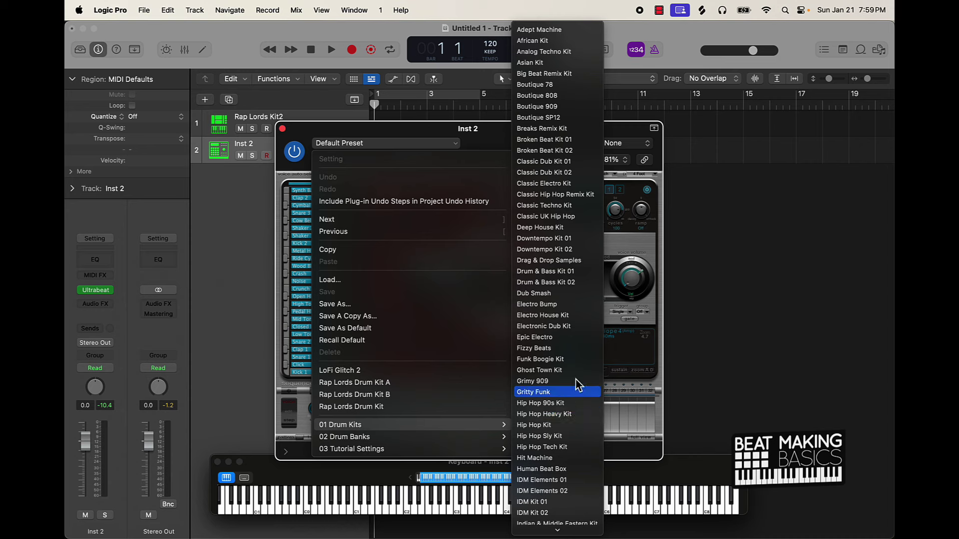
left_click(558, 269)
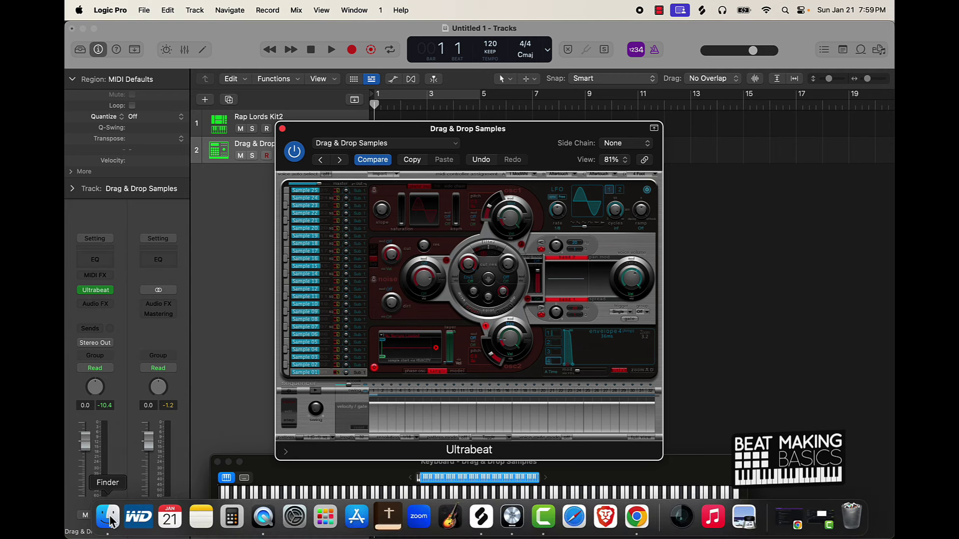
- Load Kick C.wav from the rap lords search results in Finder into Ultrabeat's Sample 01 slot
left_click(109, 517)
scroll(122, 240, "down", 5)
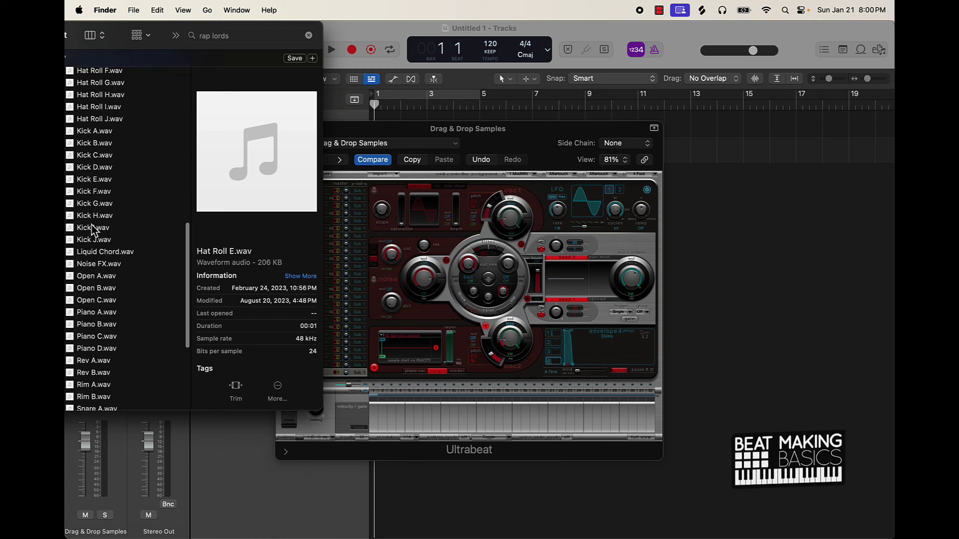
left_click(94, 159)
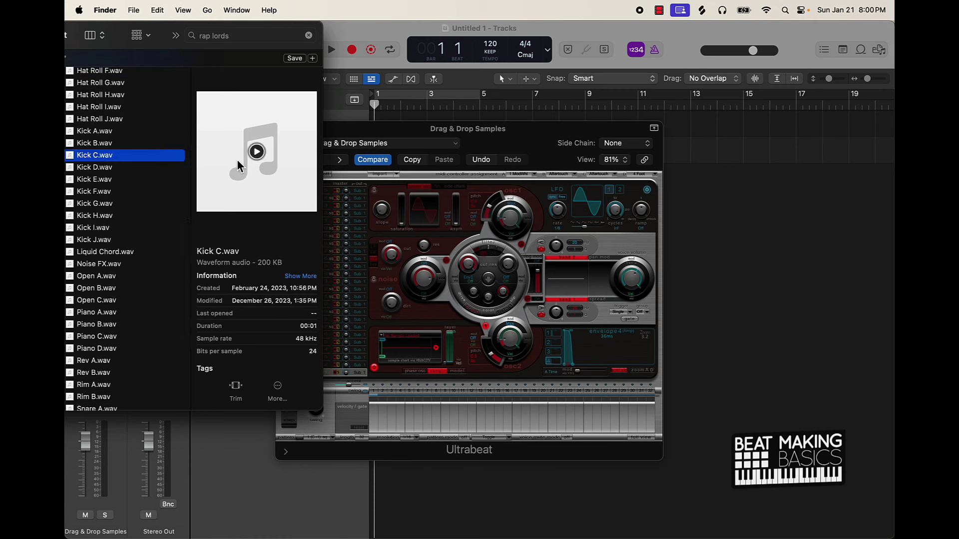
left_click_drag(237, 166, 417, 355)
left_click(415, 329)
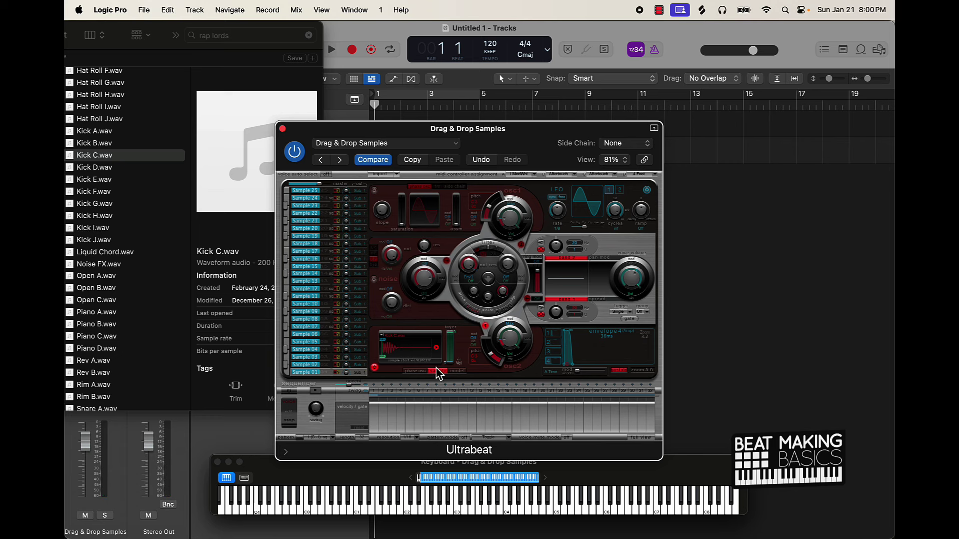
- Select Ultrabeat's Sample 02 slot, preview Snare C.wav in Finder and load it into that slot
left_click(325, 365)
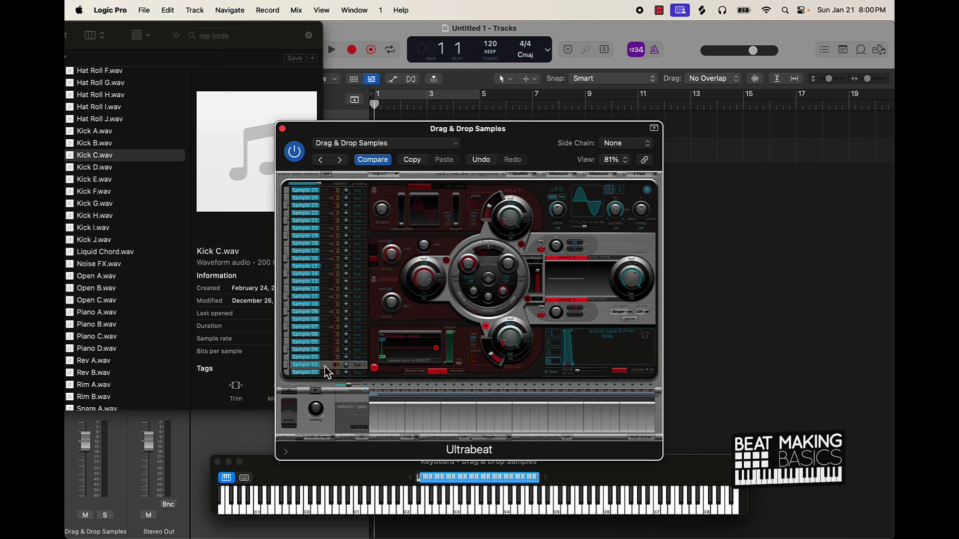
scroll(107, 144, "up", 3)
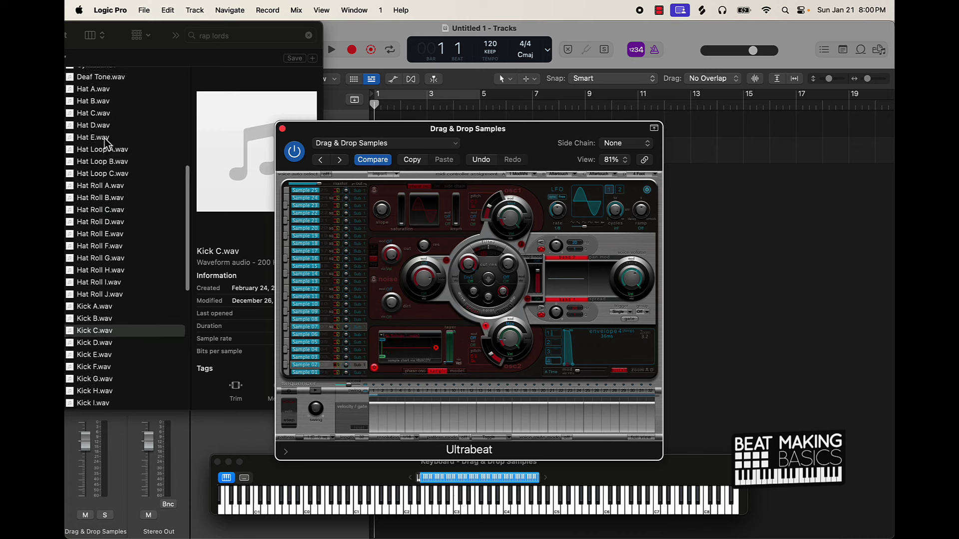
scroll(106, 144, "down", 15)
left_click(100, 243)
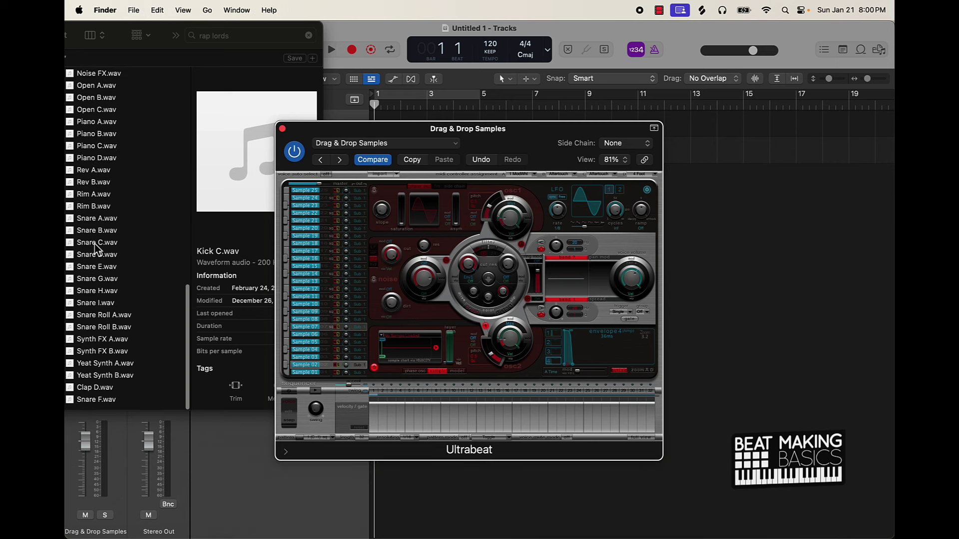
left_click(259, 155)
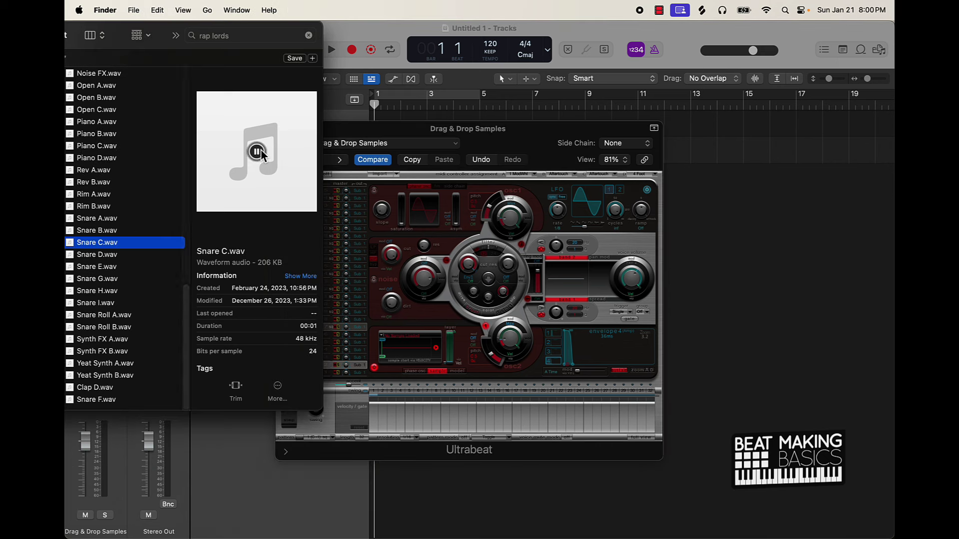
left_click_drag(102, 247, 397, 354)
left_click(420, 359)
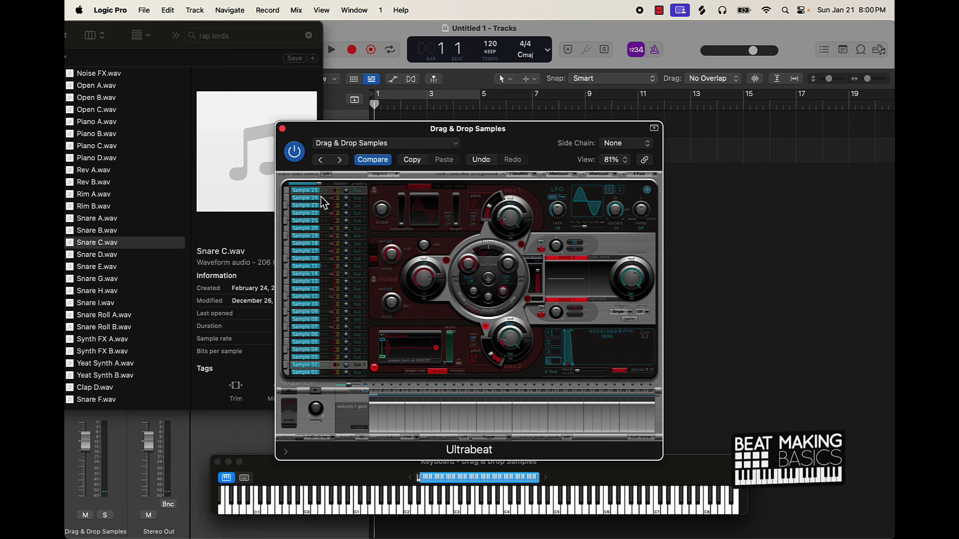
- Save the Ultrabeat kit as a preset named "Rap Lords Kit 111" and close the plug-in window
left_click(403, 144)
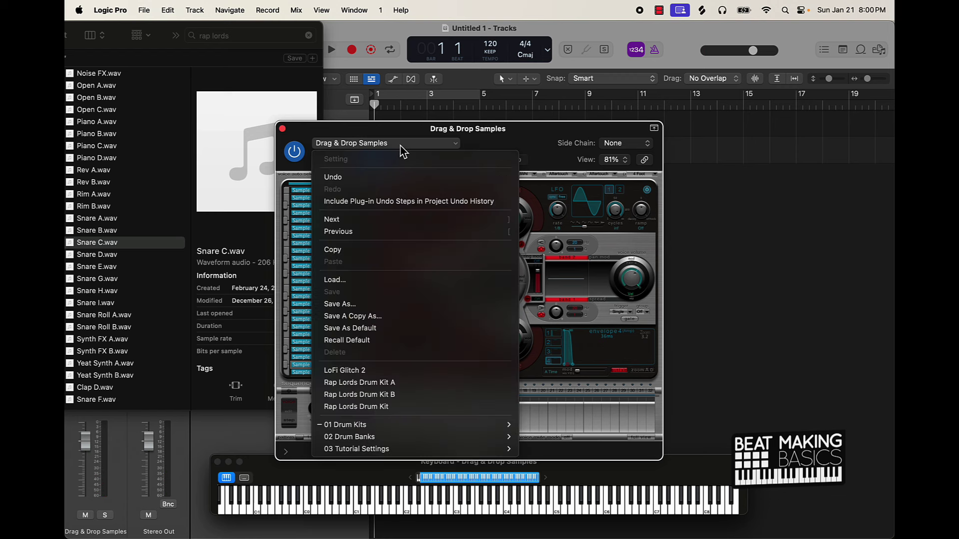
left_click(360, 311)
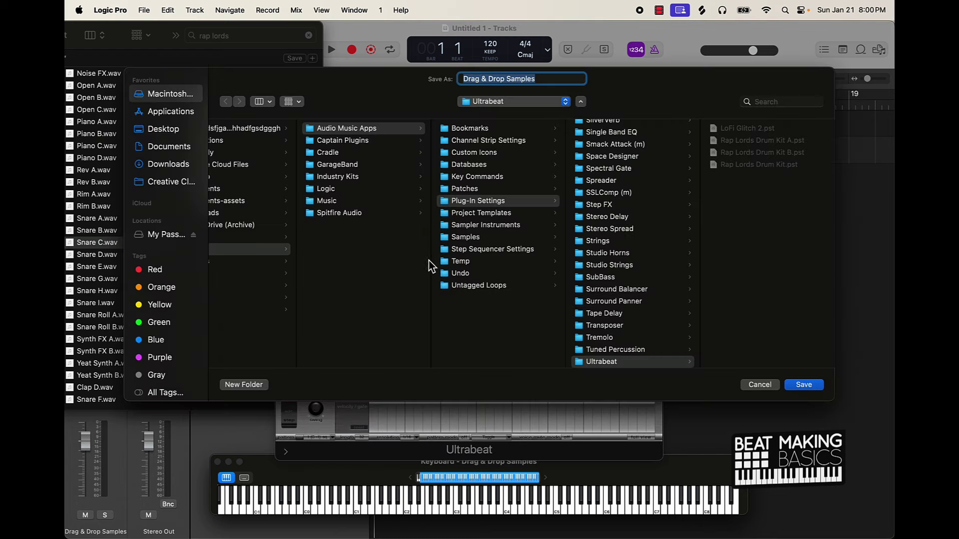
type("Rap Lords Kit 111")
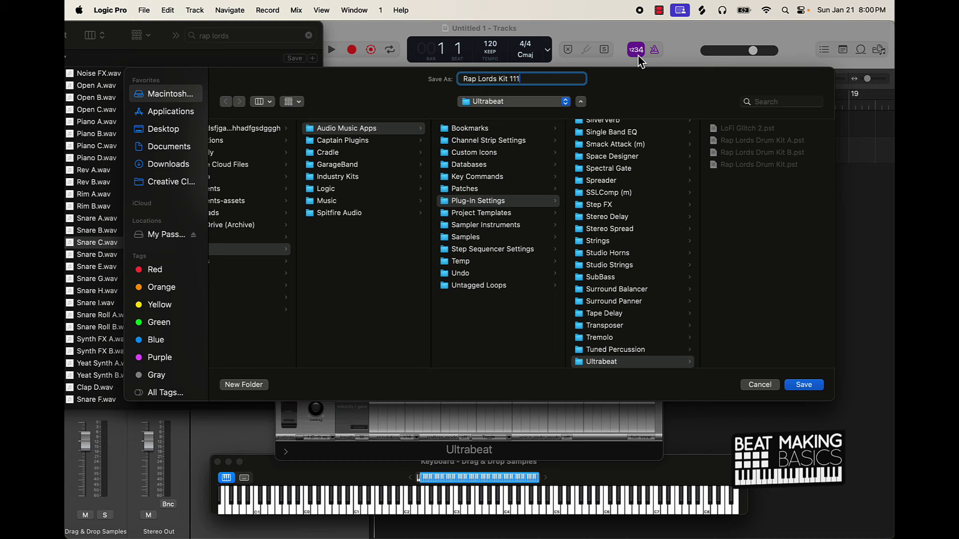
key("Return")
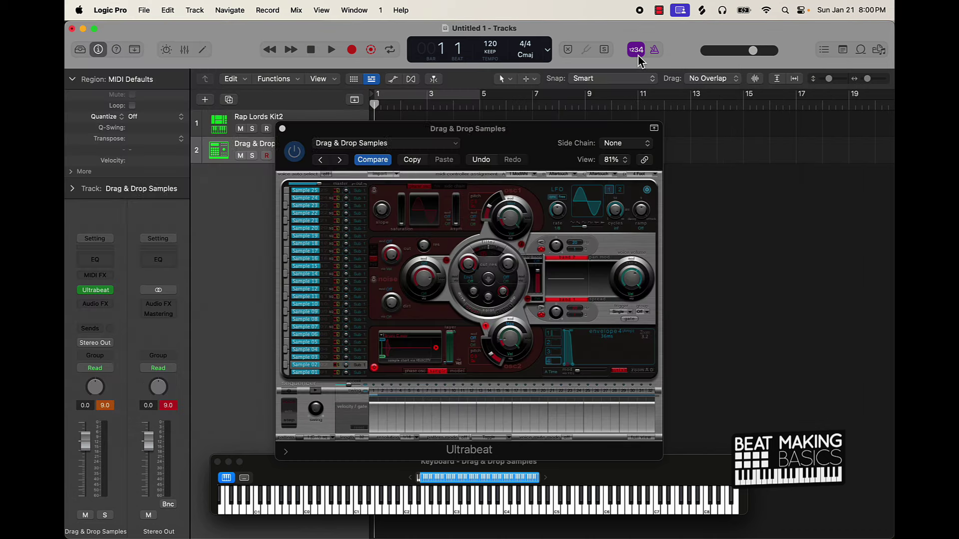
left_click(282, 128)
- Create another Ultrabeat instrument track and load the Rap Lords Kit 111 preset on it
left_click(205, 100)
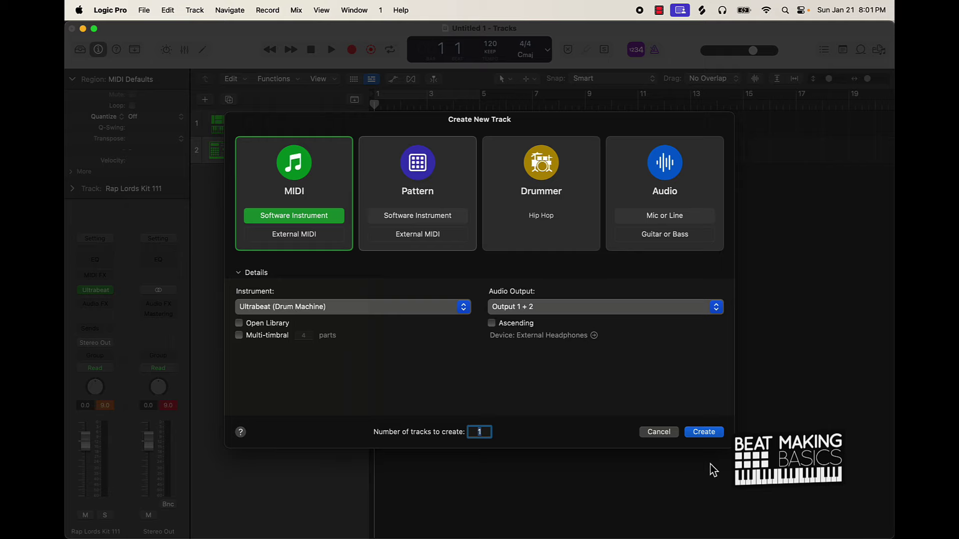
left_click(704, 432)
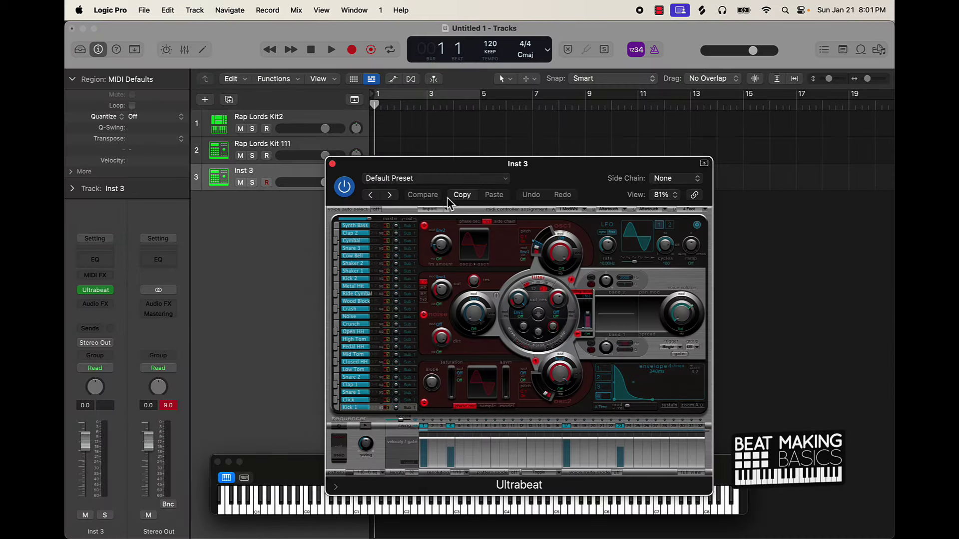
left_click(392, 180)
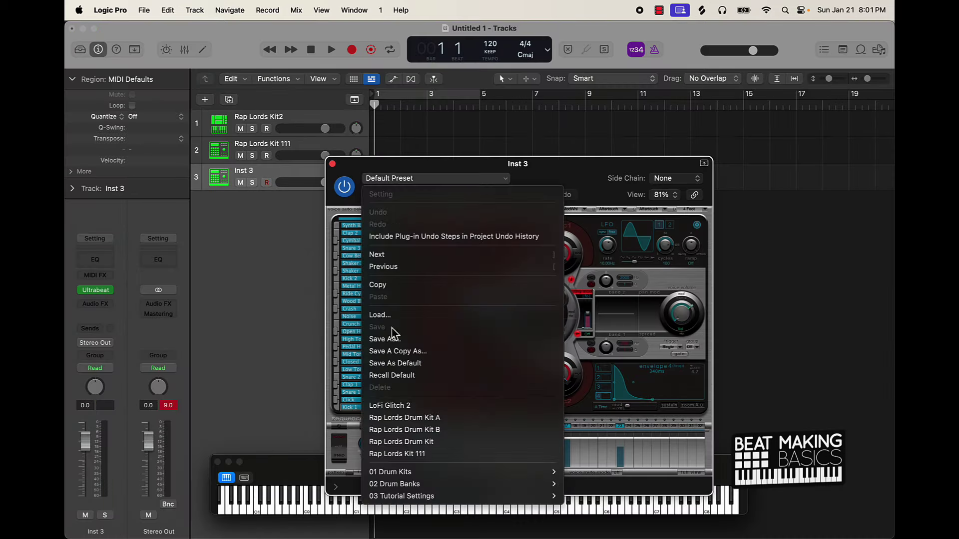
left_click(419, 454)
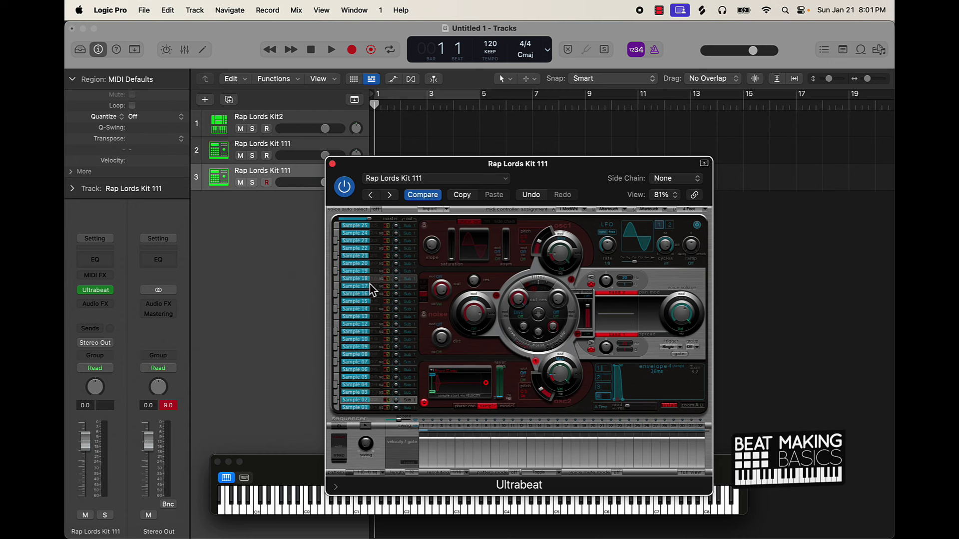
left_click(393, 183)
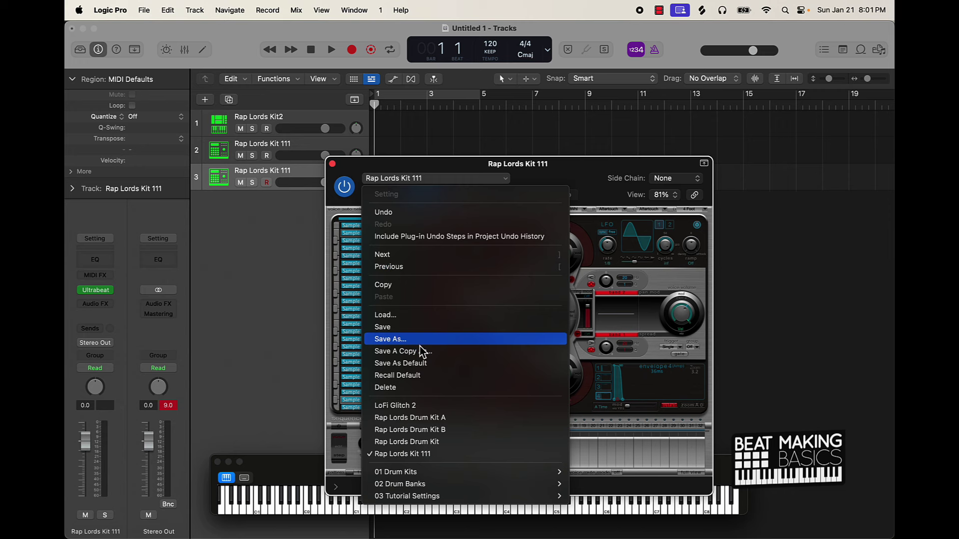
left_click(336, 169)
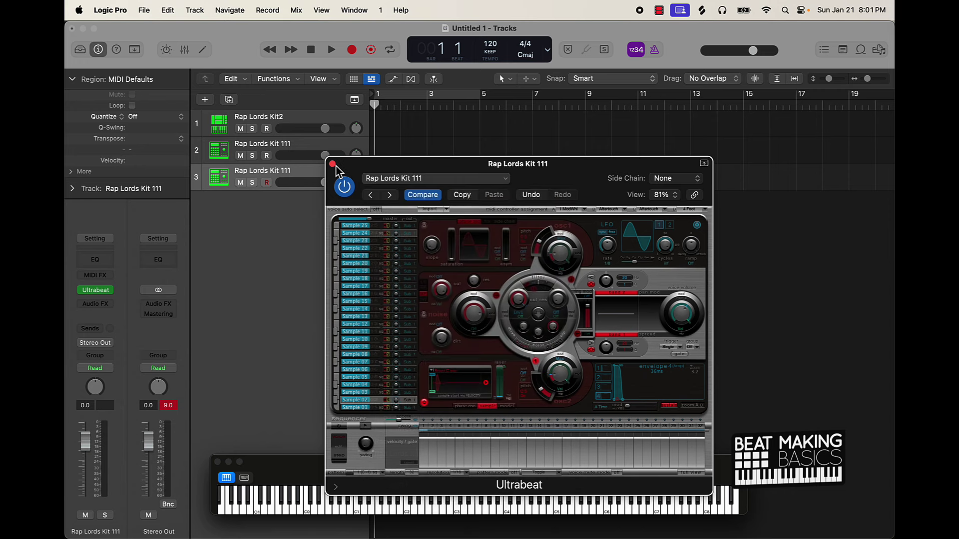
- Close the Ultrabeat window and delete both Rap Lords Kit 111 tracks
left_click(333, 164)
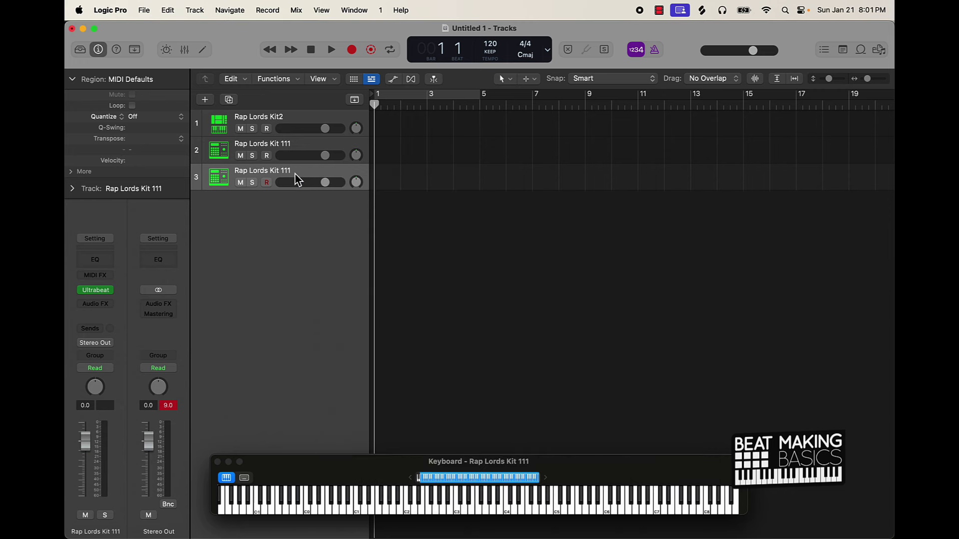
key("super+BackSpace")
key("super+BackSpace")
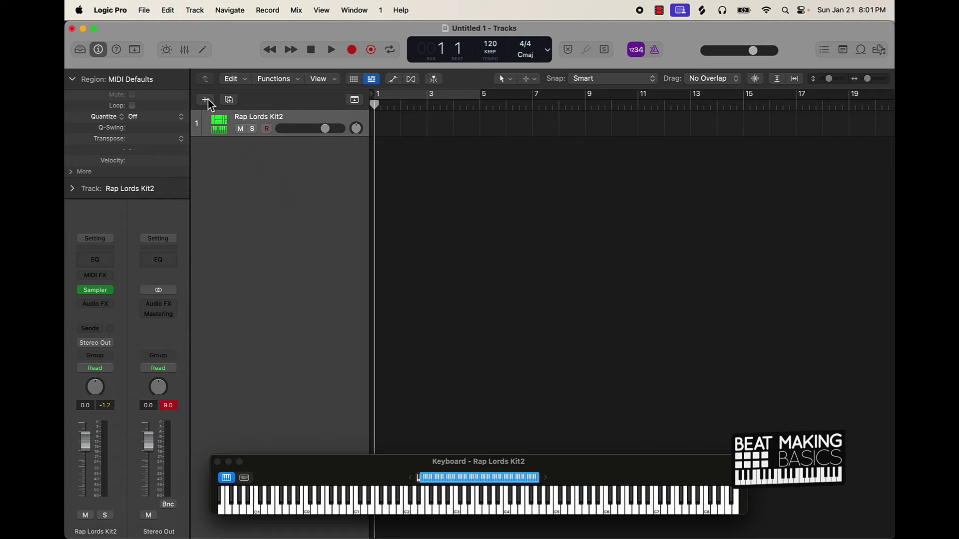
- Create a software instrument track with Drum Machine Designer and move its window so all the pads are in view
left_click(207, 100)
left_click(330, 311)
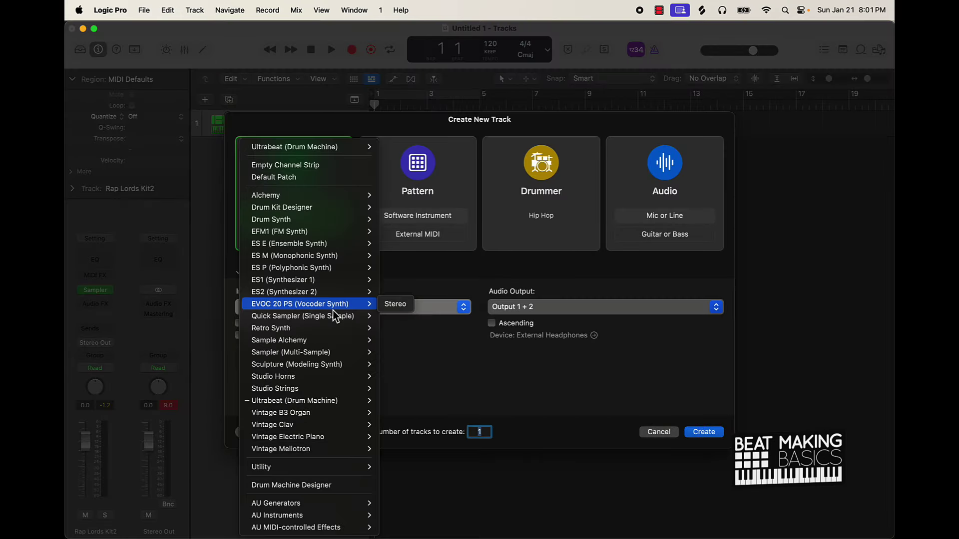
left_click(300, 487)
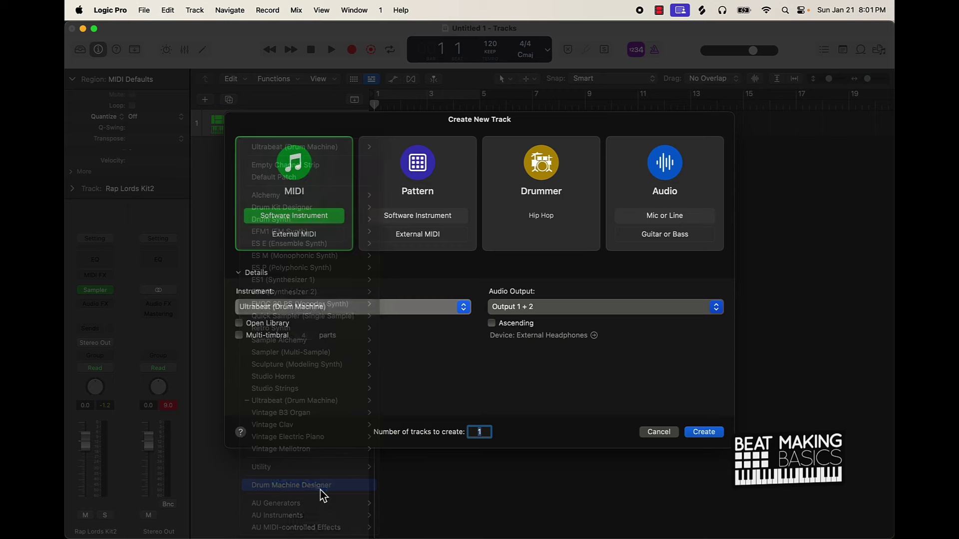
left_click(704, 433)
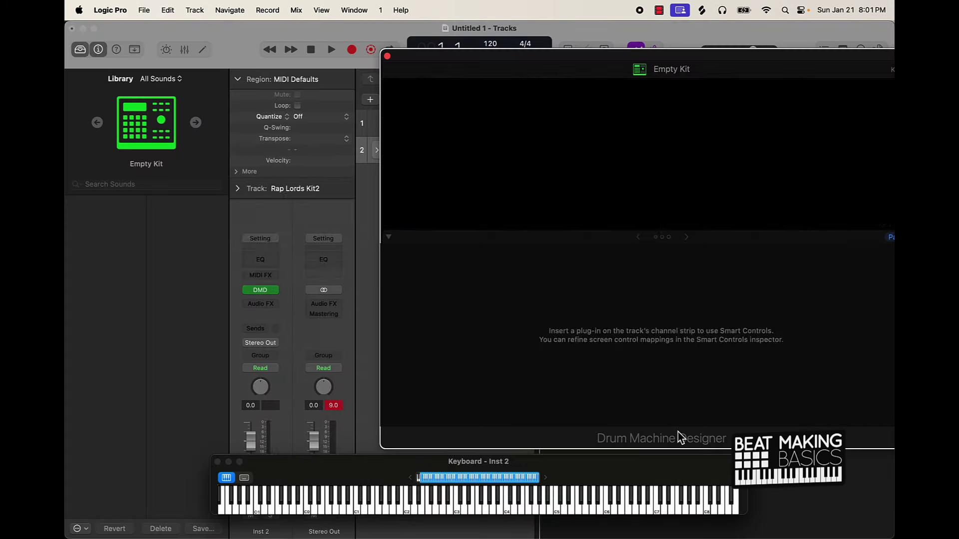
left_click_drag(685, 54, 513, 62)
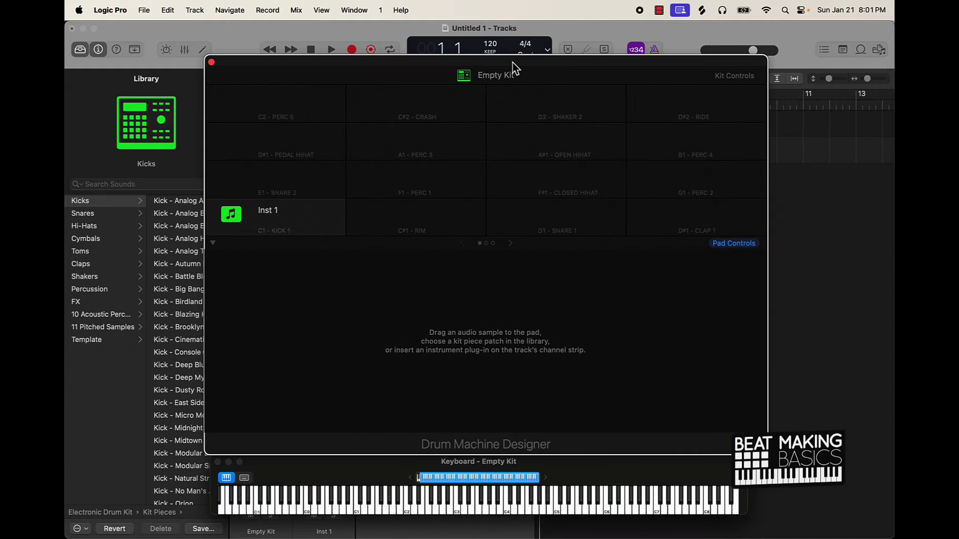
mouse_move(243, 228)
left_click_drag(347, 66, 389, 93)
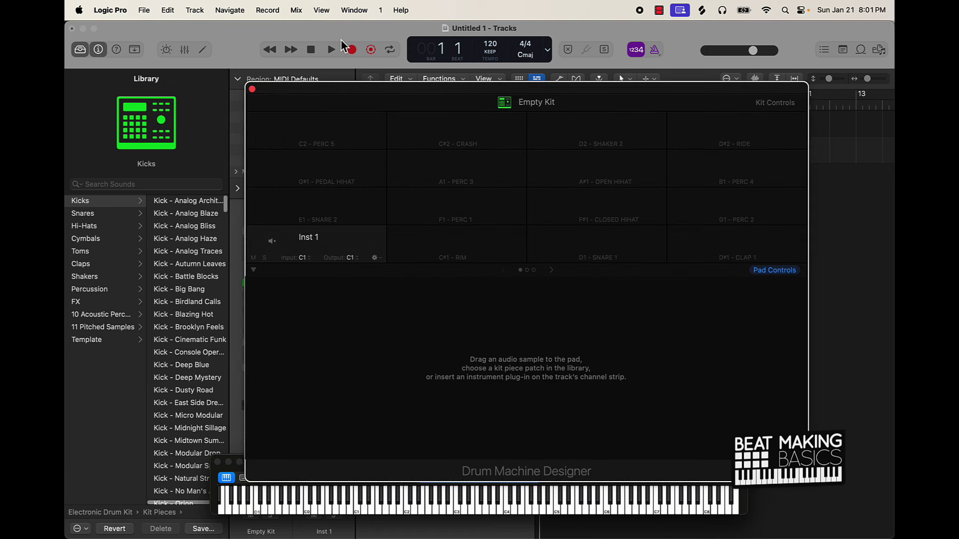
left_click_drag(356, 94, 353, 52)
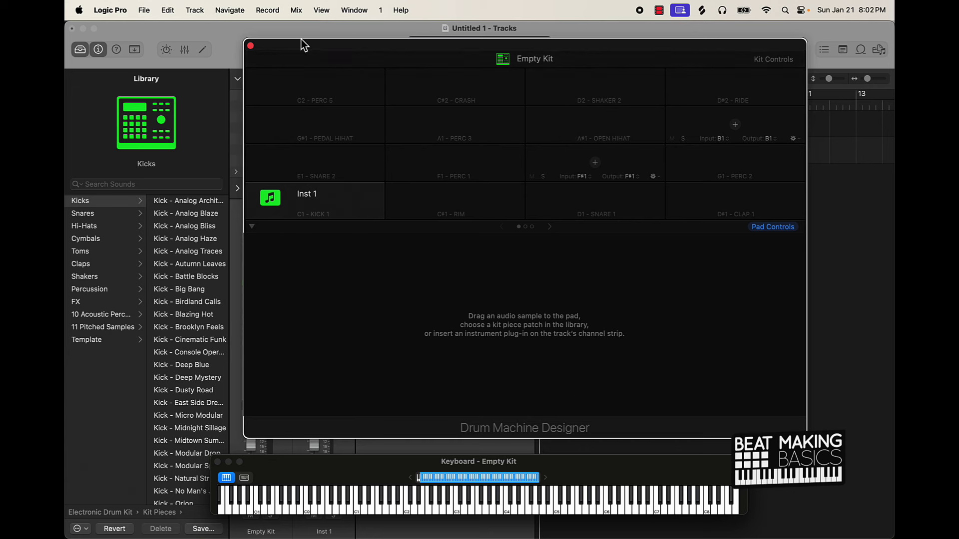
left_click(283, 60)
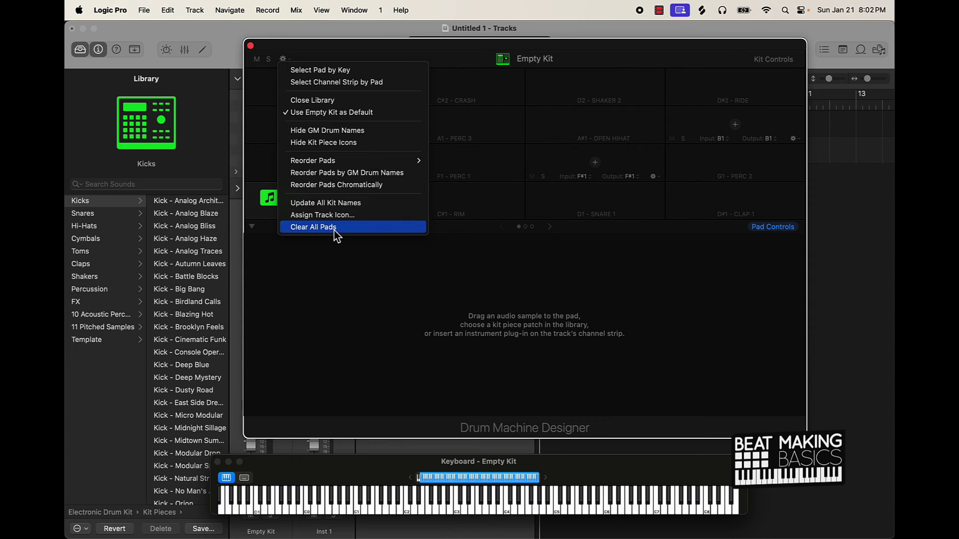
left_click(393, 55)
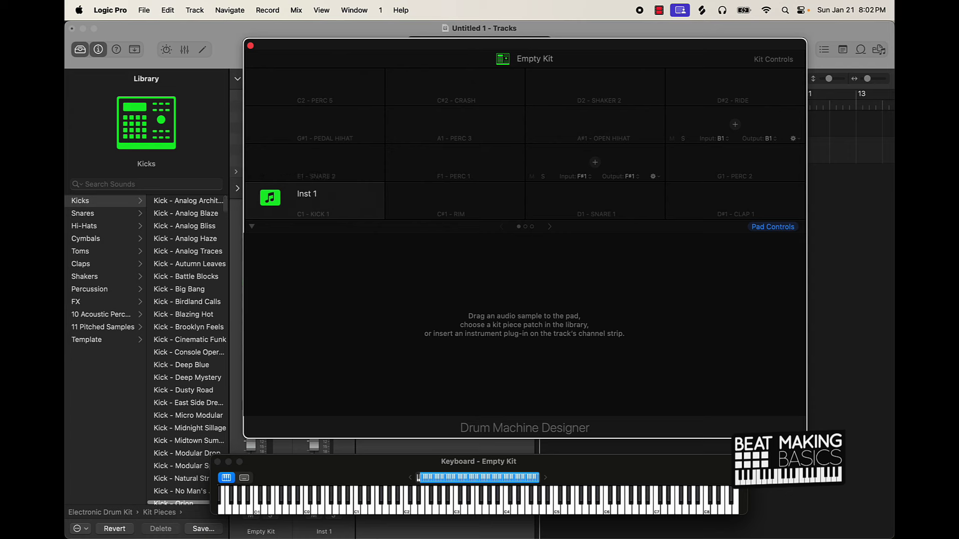
- Switch to Finder, load Snare C.wav onto the C1 Kick 1 pad, and raise the pad's pitch to +1
left_click(108, 520)
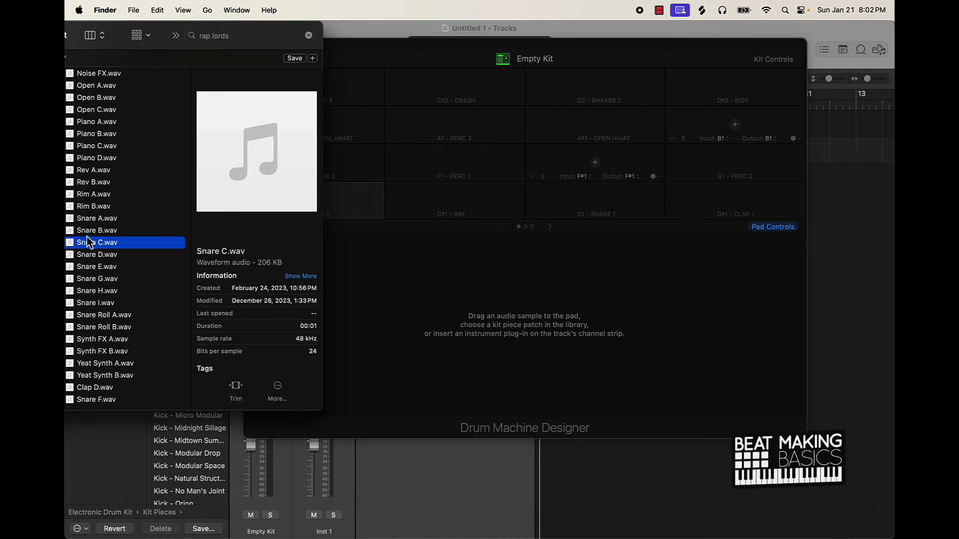
left_click_drag(110, 245, 367, 210)
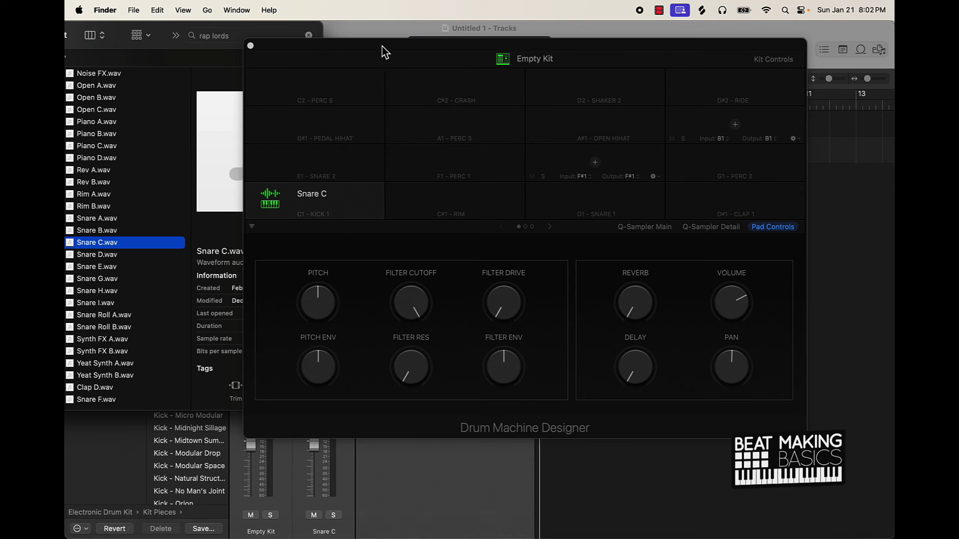
left_click(329, 306)
left_click_drag(329, 306, 320, 305)
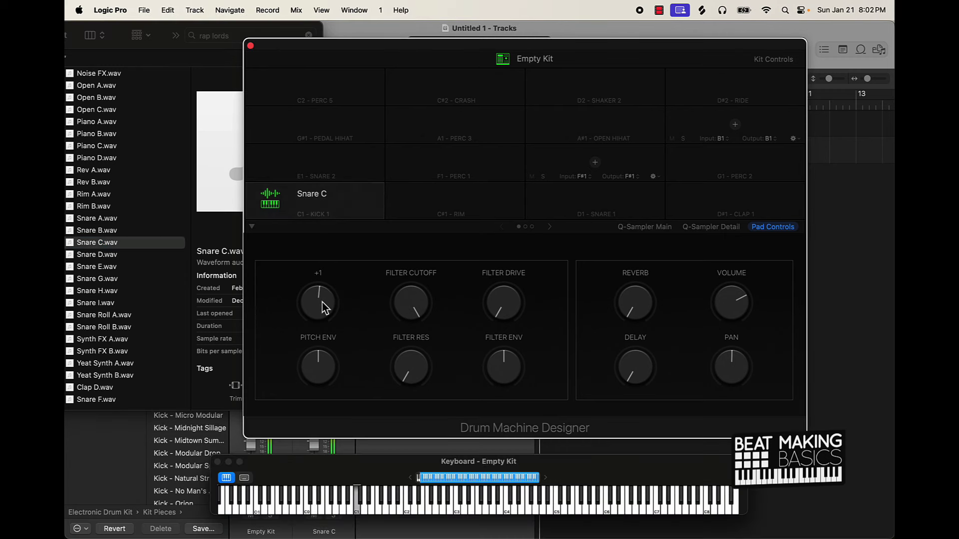
- Set the Snare C pad's filter cutoff to 86.4% and pitch envelope to -13 cent, and raise its filter drive, resonance and envelope
left_click_drag(405, 295, 409, 315)
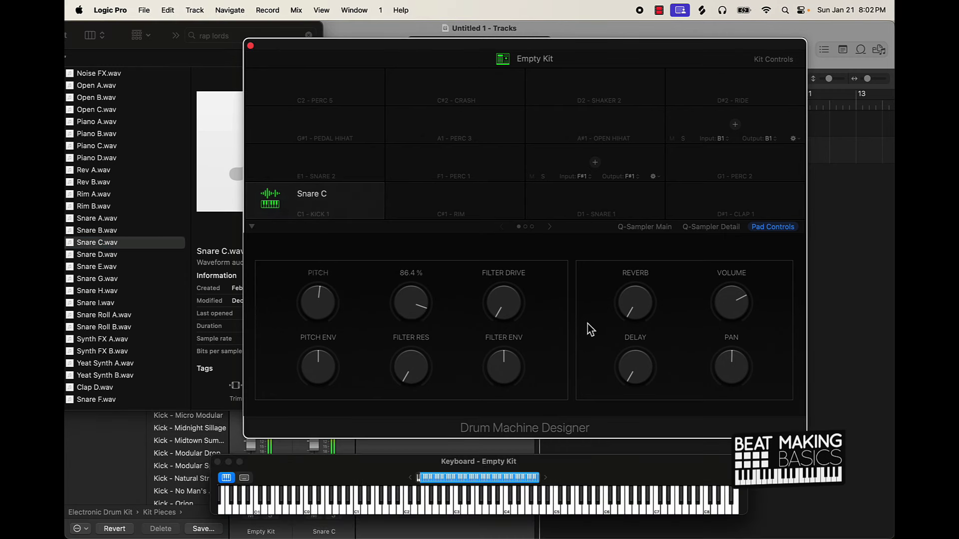
left_click_drag(508, 305, 508, 273)
mouse_move(514, 351)
left_mouse_down()
mouse_move(505, 382)
mouse_move(512, 361)
left_mouse_up()
left_click_drag(415, 373, 412, 345)
mouse_move(316, 367)
left_mouse_down()
mouse_move(331, 344)
mouse_move(321, 368)
left_mouse_up()
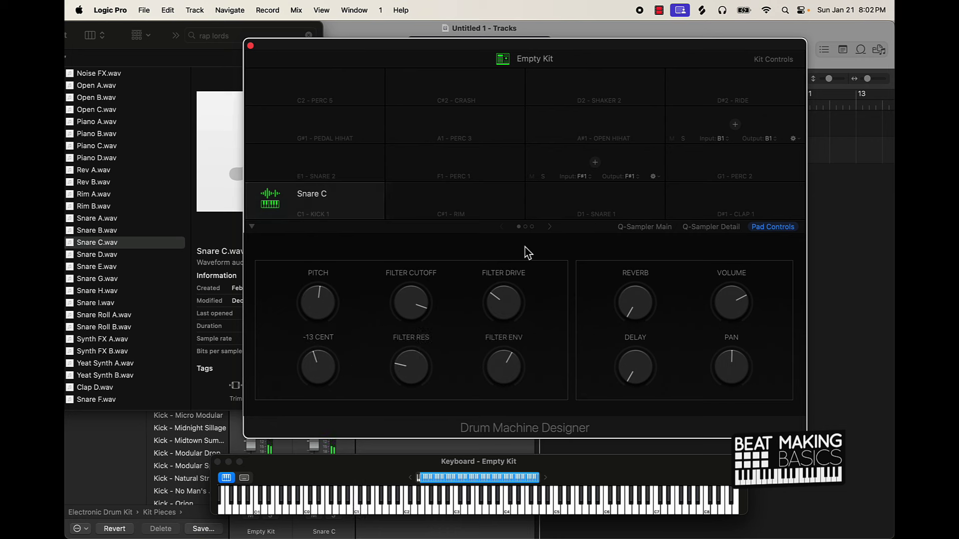
- Load Snare B.wav onto the C#1 Rim pad and try its filter cutoff control
mouse_move(283, 117)
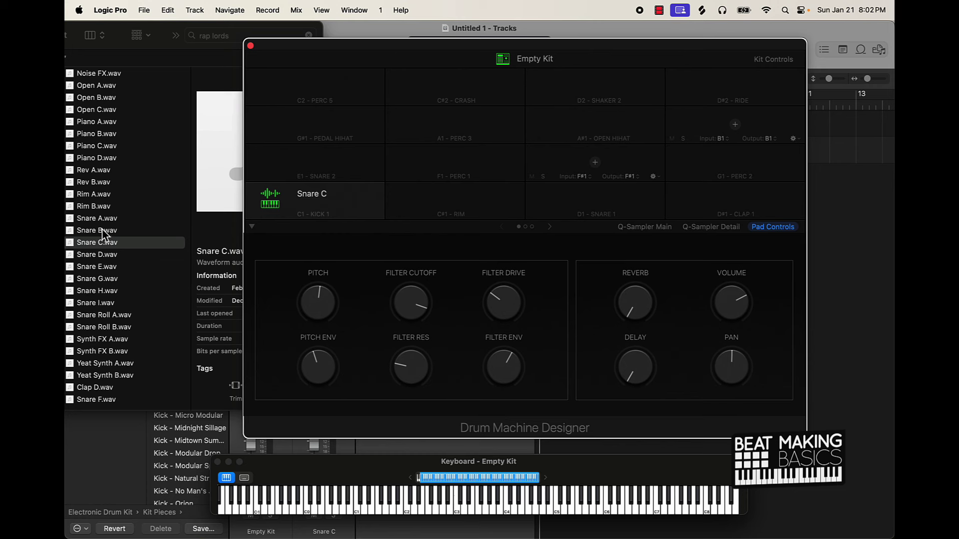
left_click_drag(102, 231, 449, 212)
left_click(445, 214)
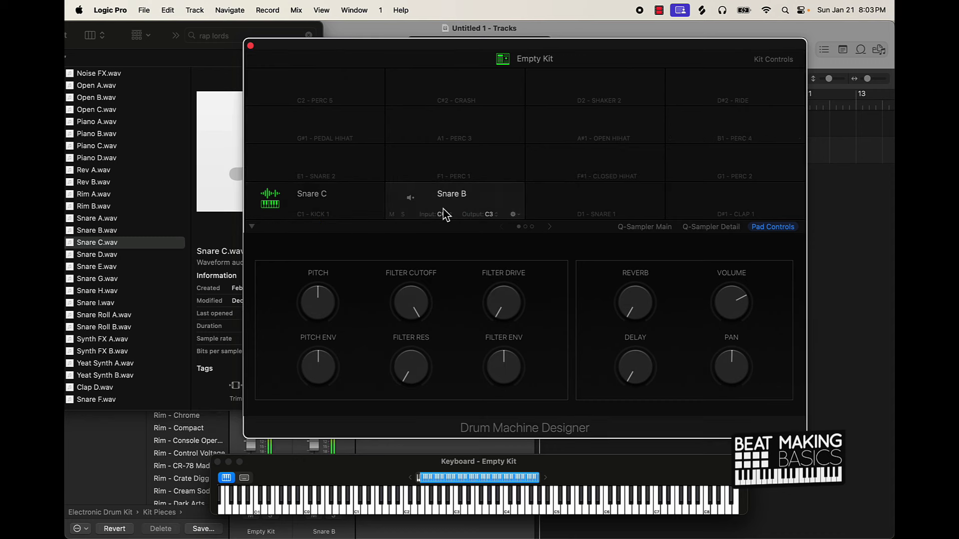
left_click_drag(413, 309, 414, 247)
scroll(105, 228, "down", 1)
- Load Rim A.wav onto the D1 Snare 1 pad, raise its volume to +6.0 dB and adjust its reverb
left_click_drag(103, 218, 592, 210)
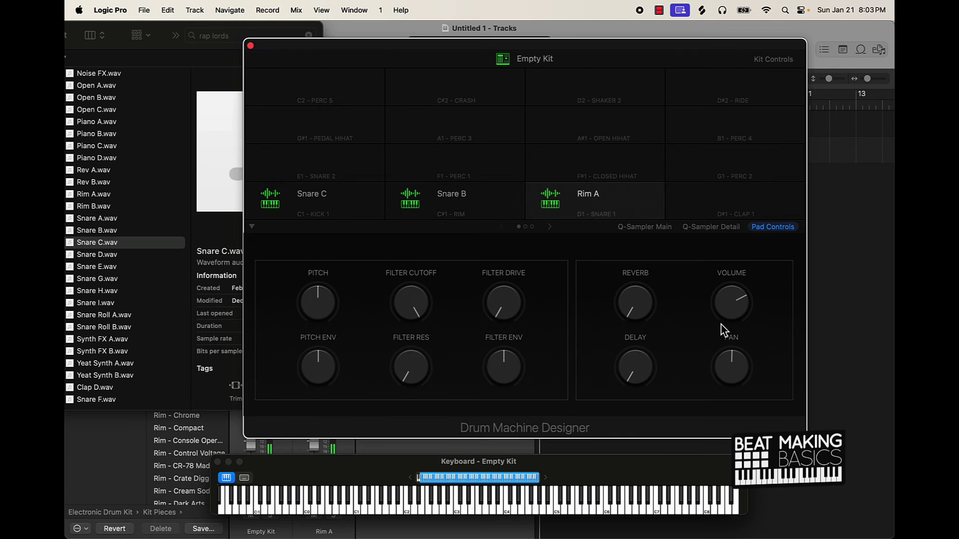
left_click_drag(730, 300, 729, 266)
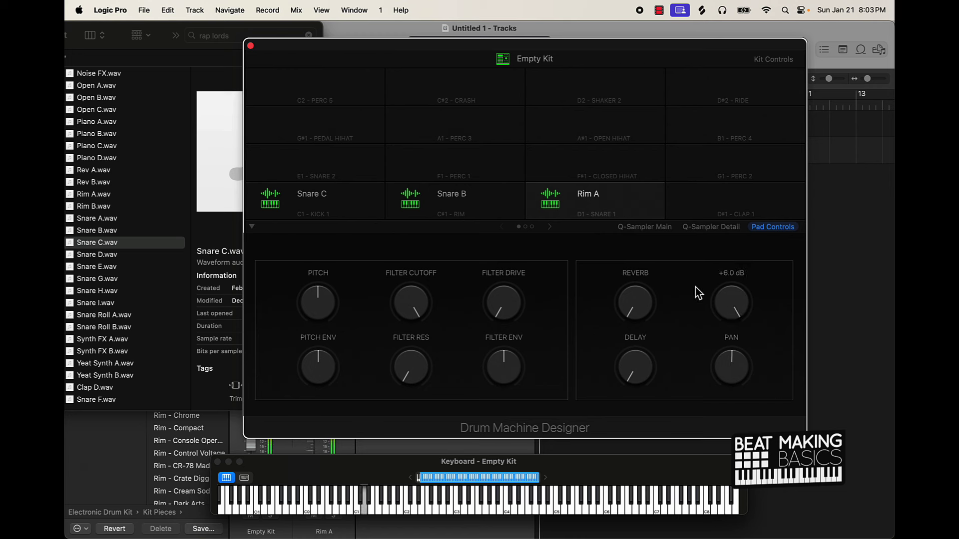
left_click_drag(633, 315, 624, 270)
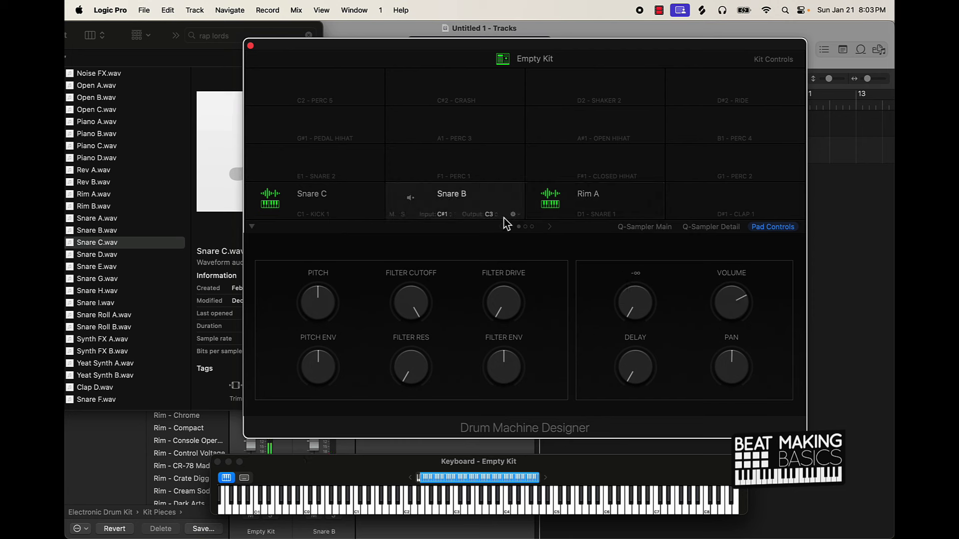
- Add reverb and delay to the Snare B pad
left_click(502, 217)
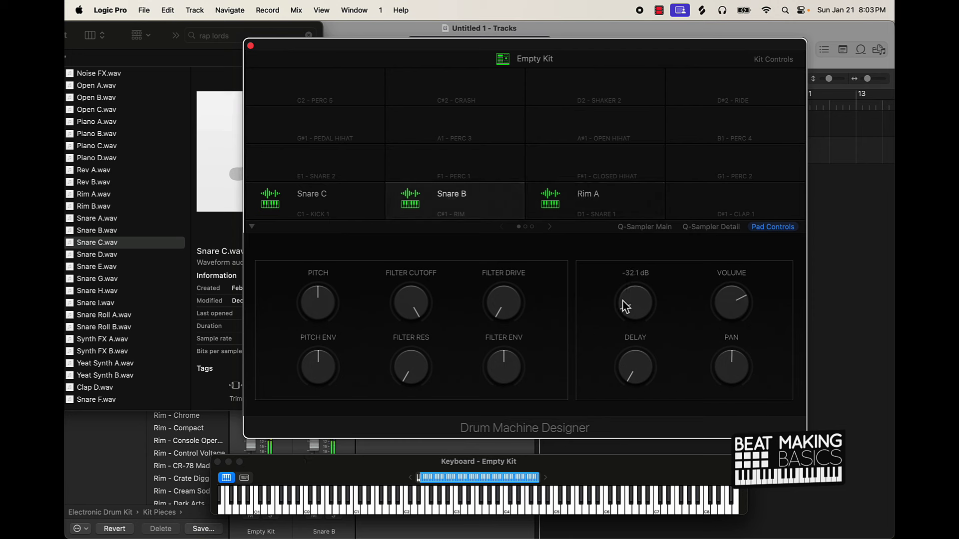
scroll(624, 306, "down", 3)
scroll(633, 358, "up", 3)
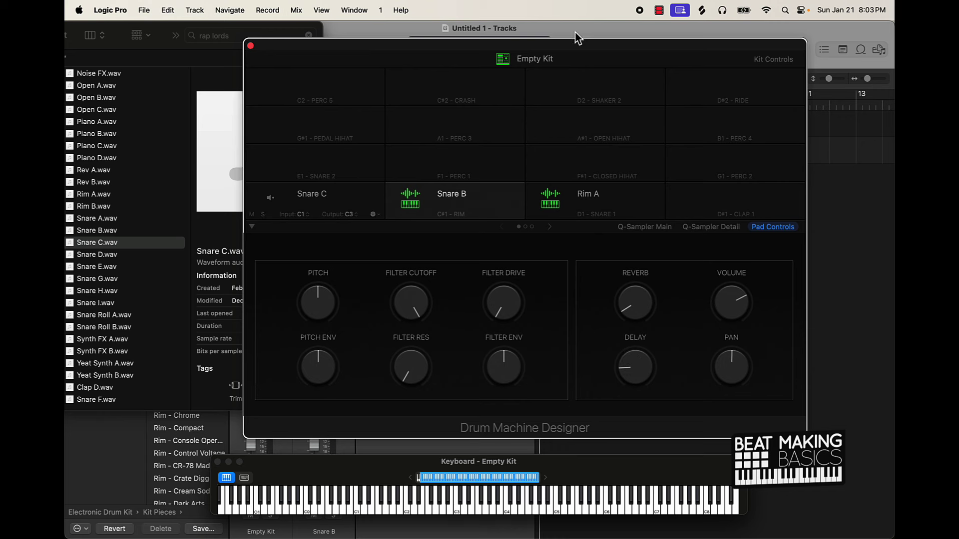
- Clear the Finder and keyboard windows out of the way and save the Snare B pad as a patch in the Kit Pieces folder
left_click(361, 35)
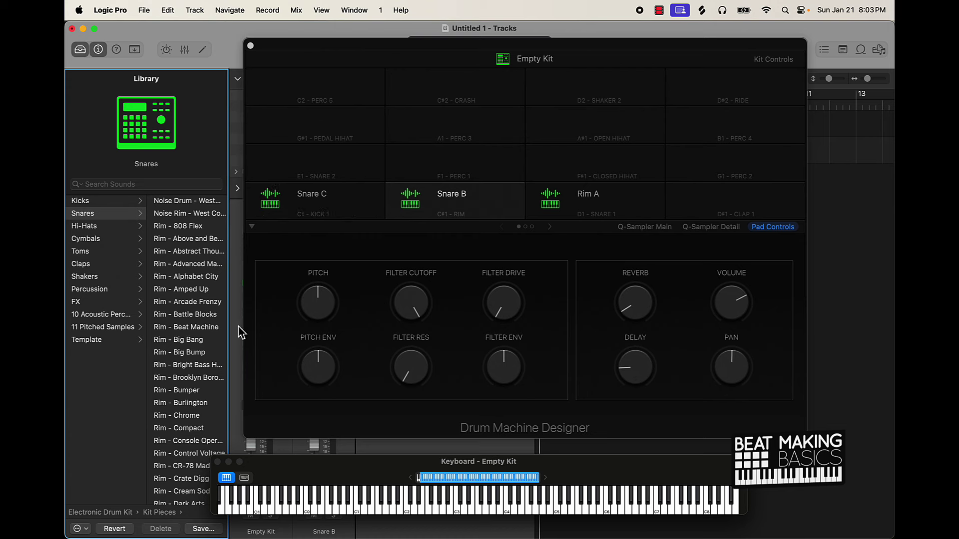
left_click(218, 463)
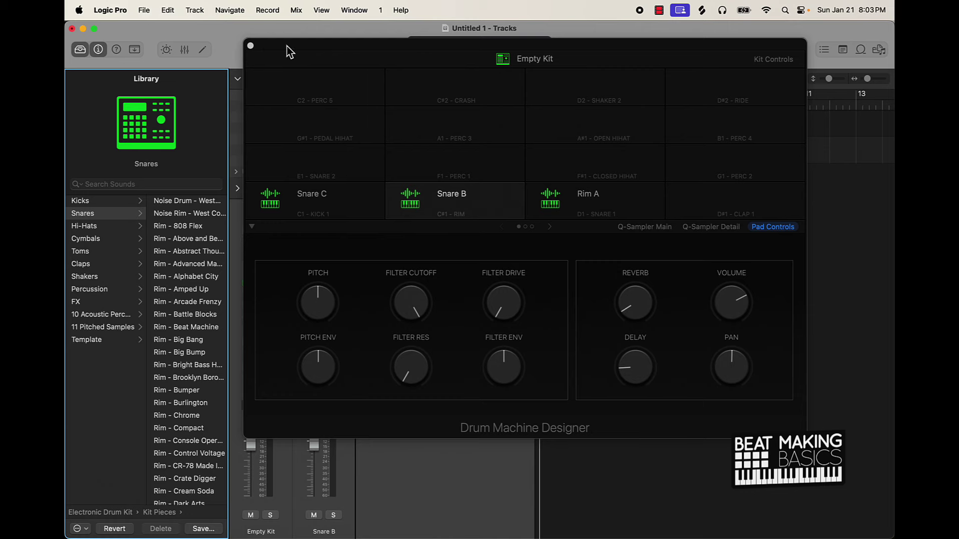
left_click_drag(287, 46, 304, 93)
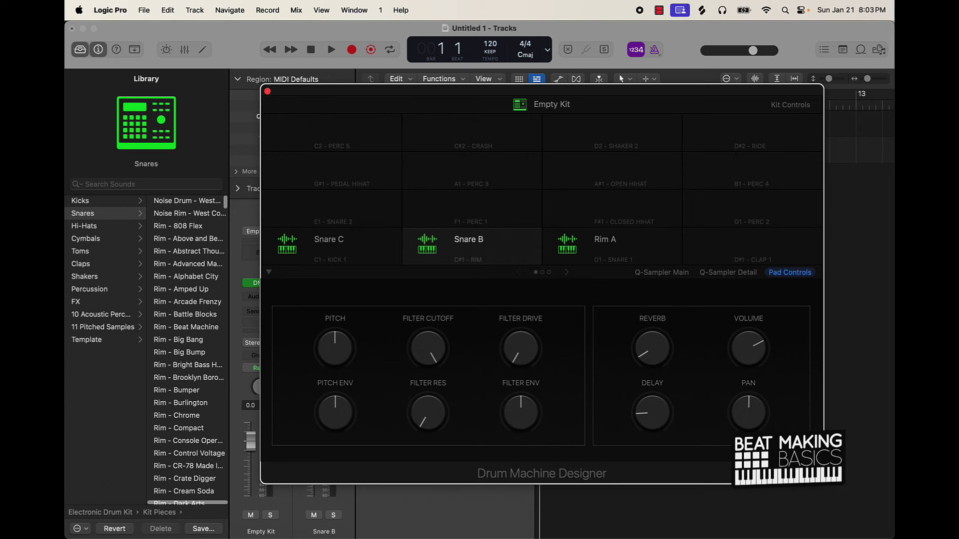
left_click(203, 529)
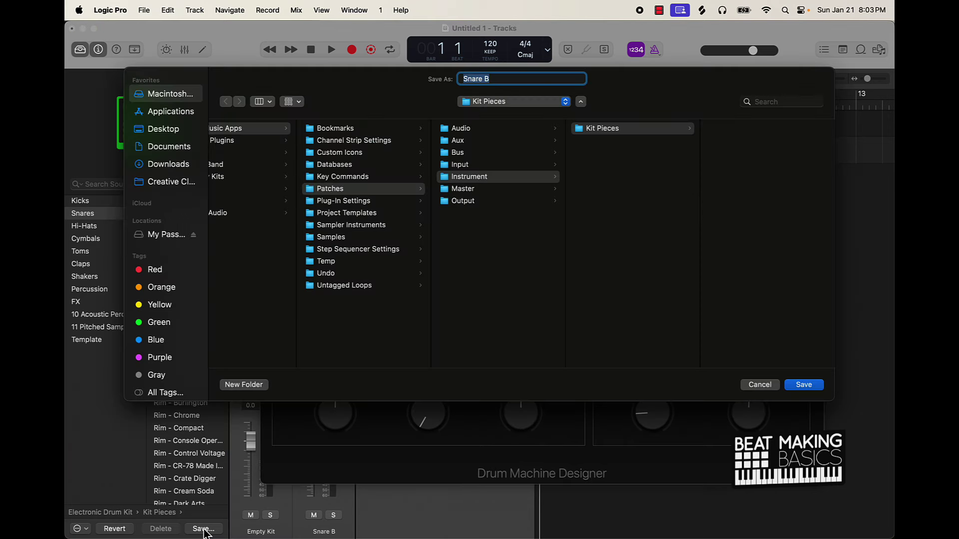
key("Return")
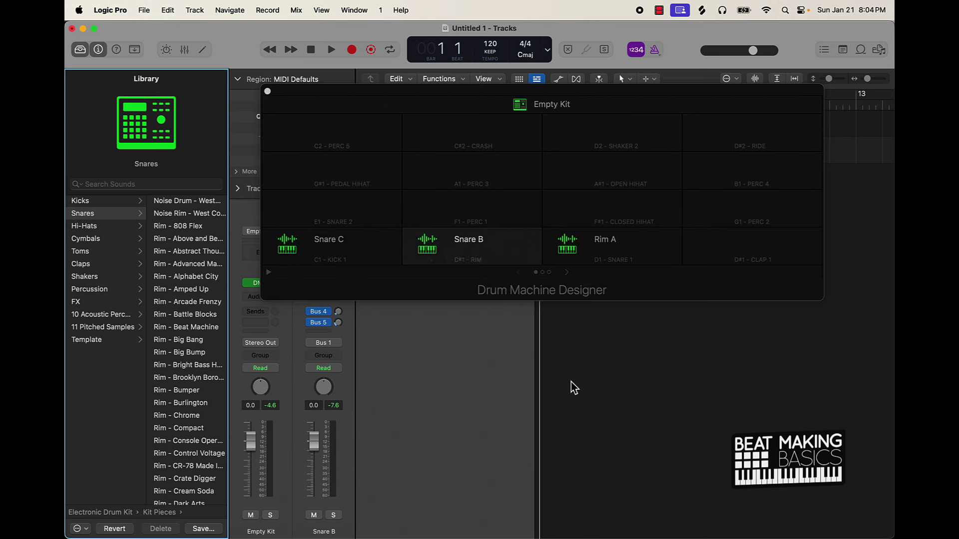
- Look through the three pages of drum pads and return to the first page
left_click(566, 272)
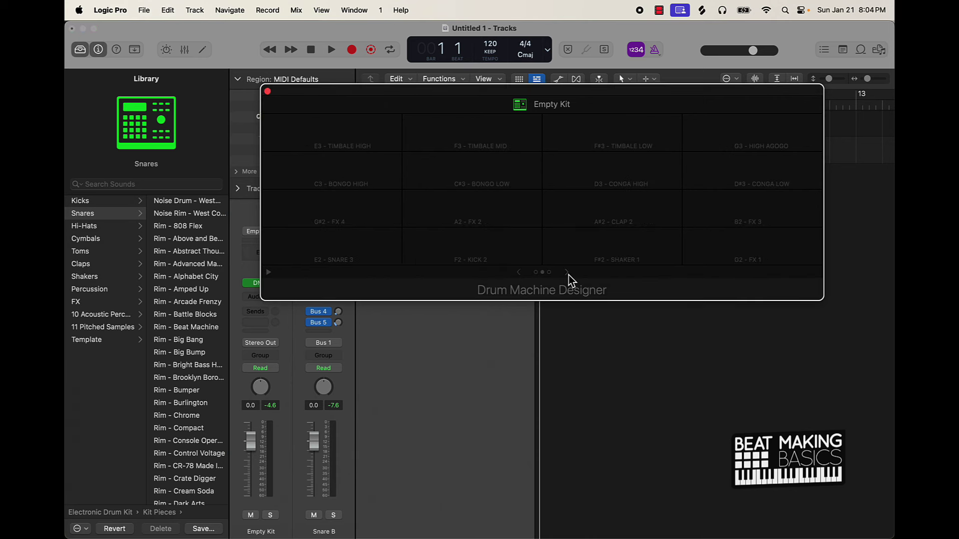
left_click(568, 274)
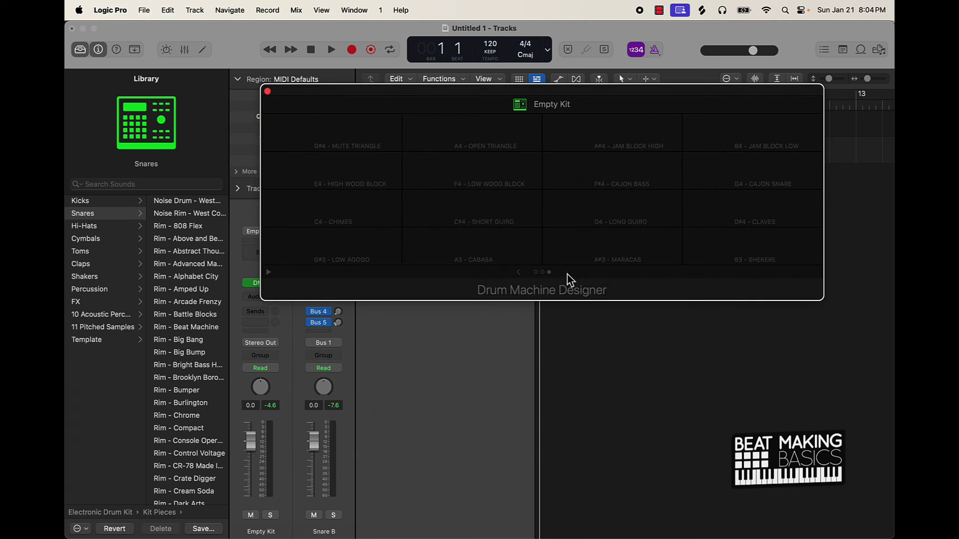
left_click(520, 274)
left_click(520, 274)
left_click(568, 274)
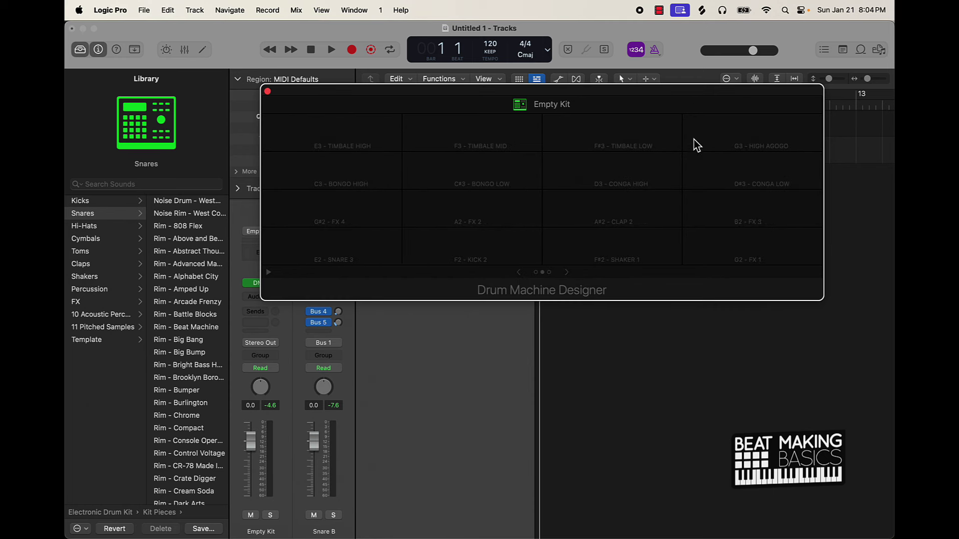
left_click(520, 274)
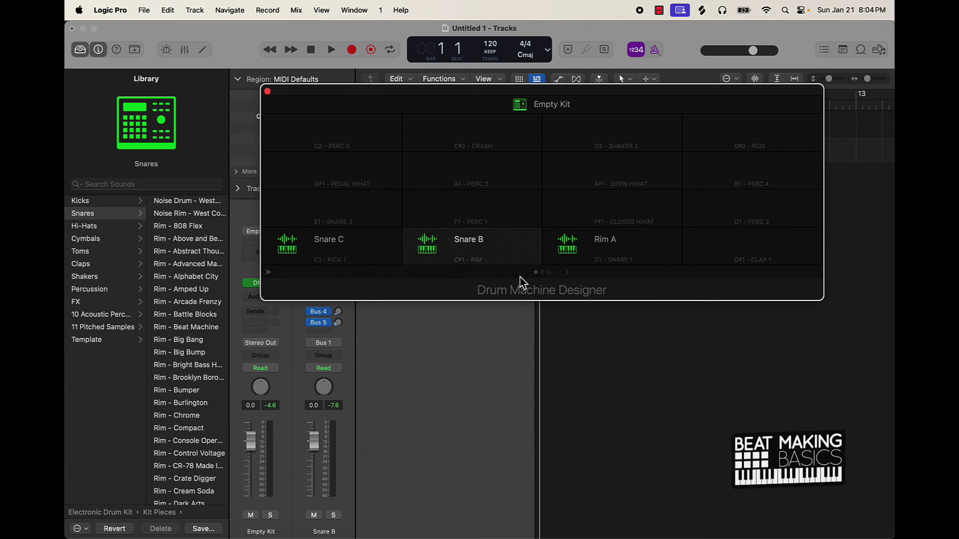
- Close the Drum Machine Designer window and hide the inspector
left_click(267, 92)
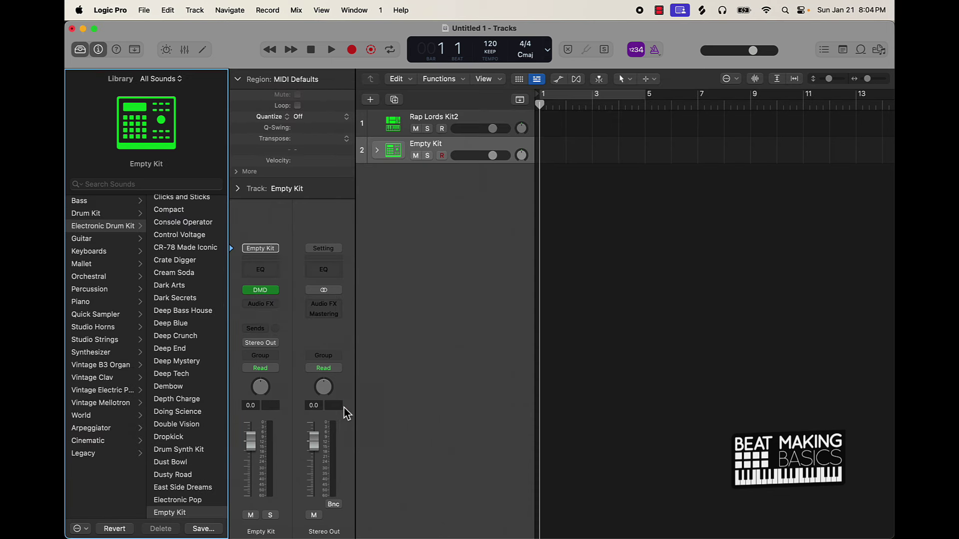
left_click(98, 49)
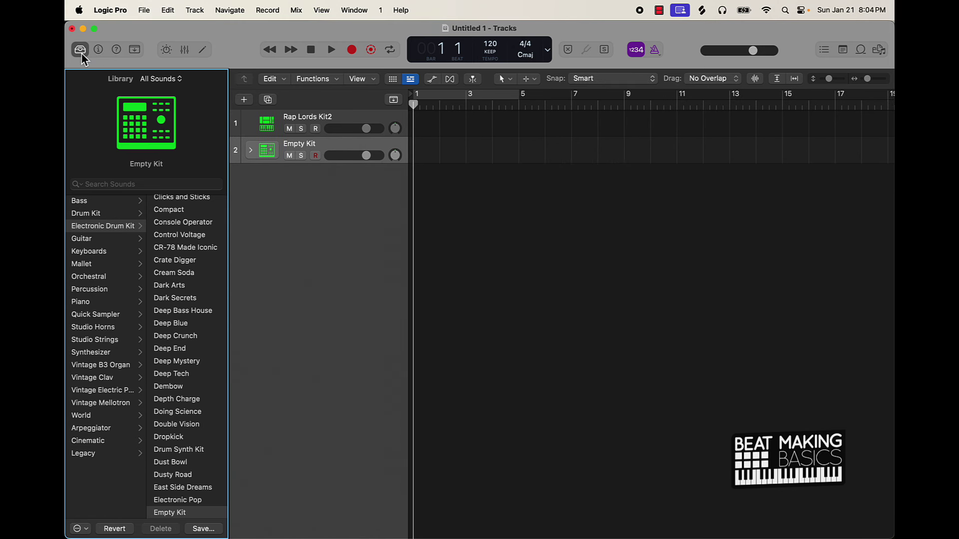